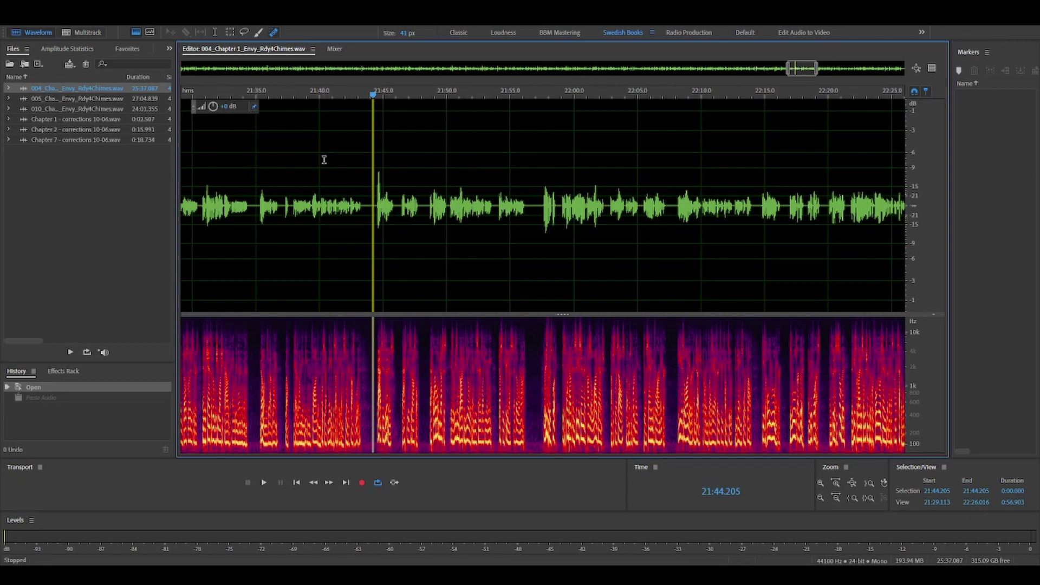
Step: Open the 005 and 010 chapter recordings and the Chapter 1 and Chapter 2 corrections files in turn to view their waveforms
double_click(119, 100)
double_click(113, 107)
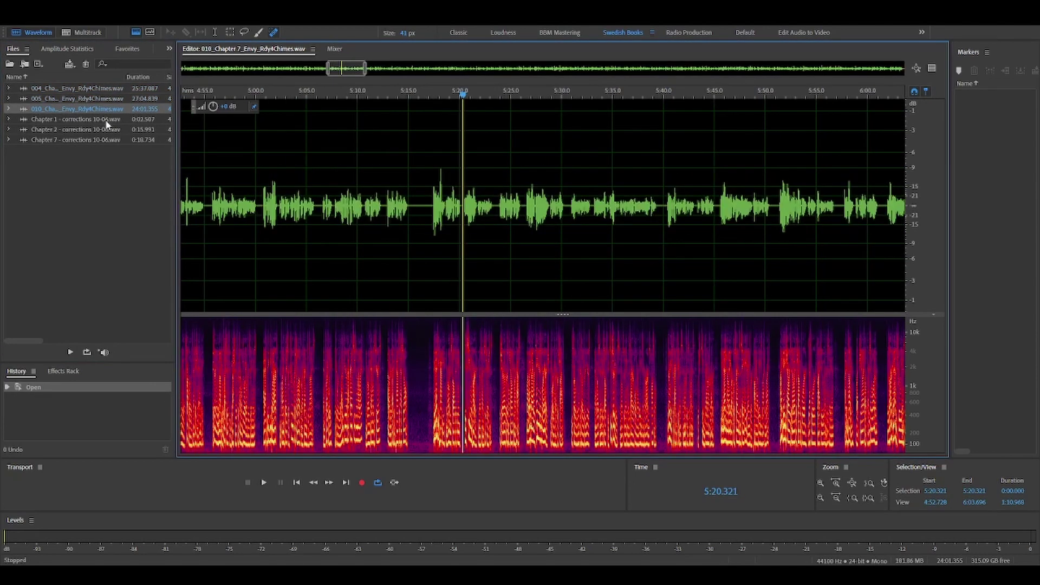
double_click(106, 121)
double_click(104, 130)
left_click(104, 139)
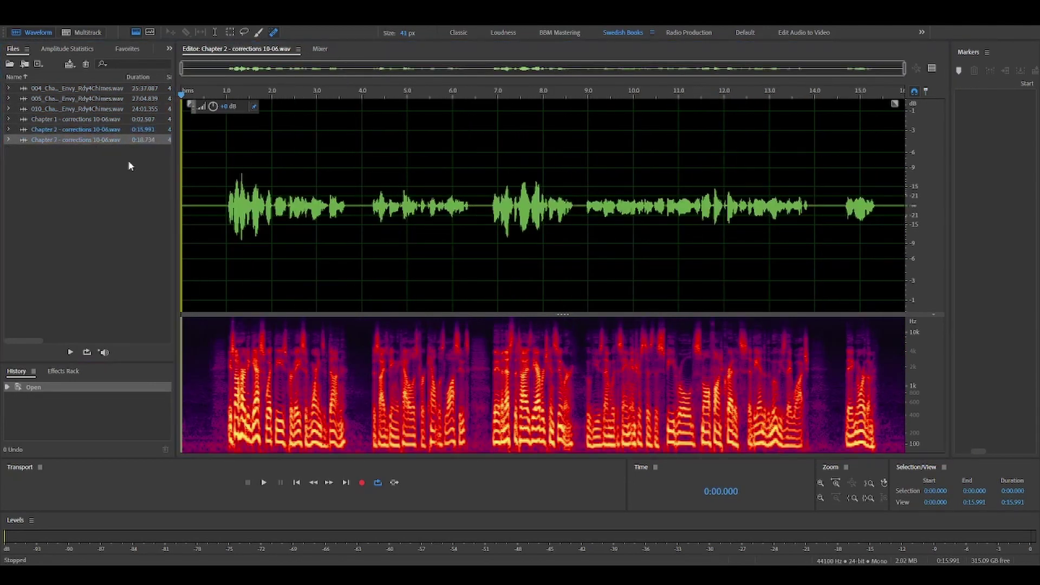
Step: Open 004_Chapter 1_Envy_Rdy4Chimes.wav and play the phrase starting at about 21:44.5
double_click(104, 90)
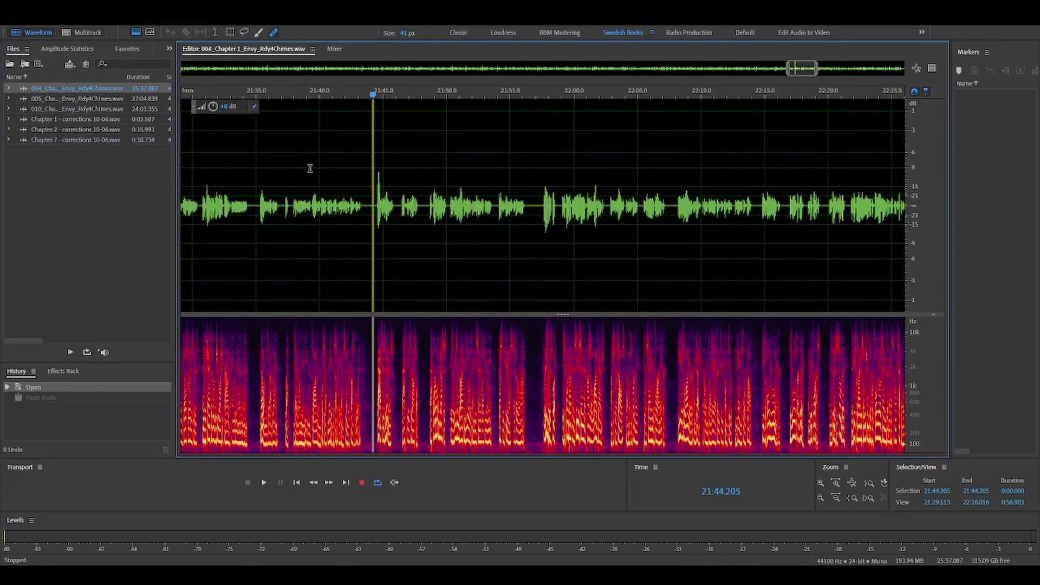
scroll(364, 183, "up", 10)
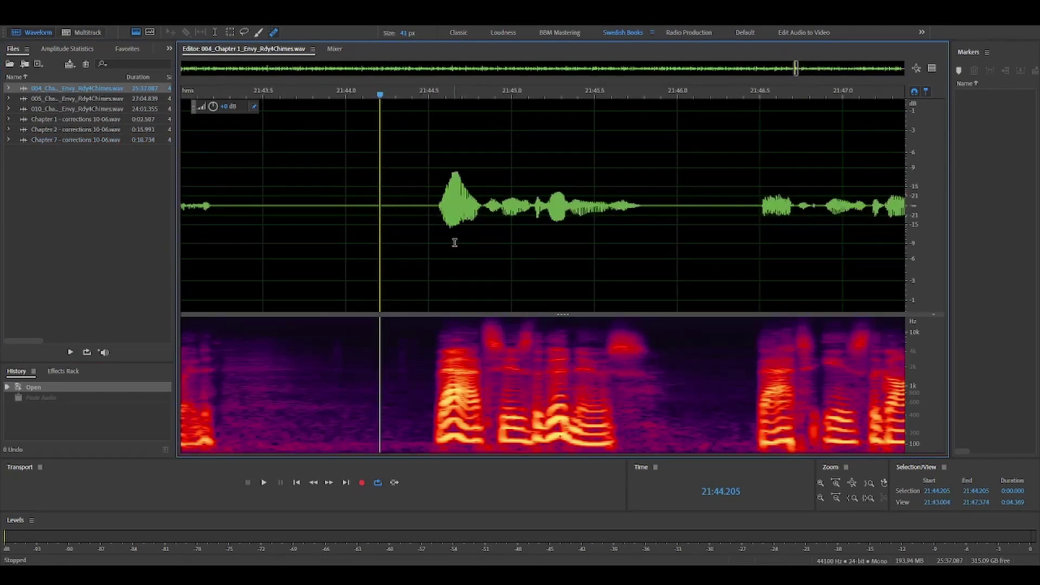
left_click(418, 200)
scroll(385, 202, "down", 4)
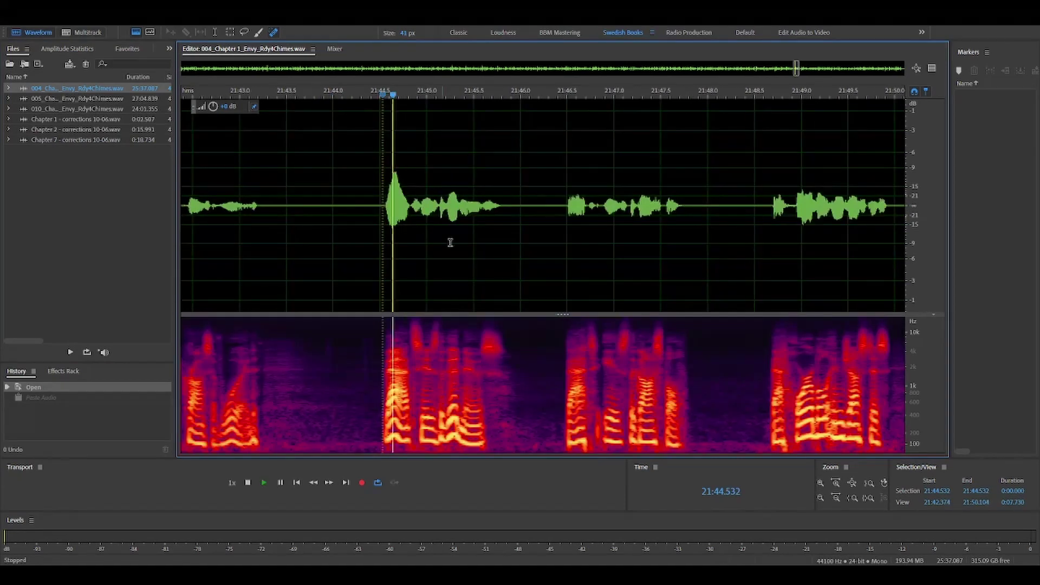
key("space")
key("space")
left_click(515, 206)
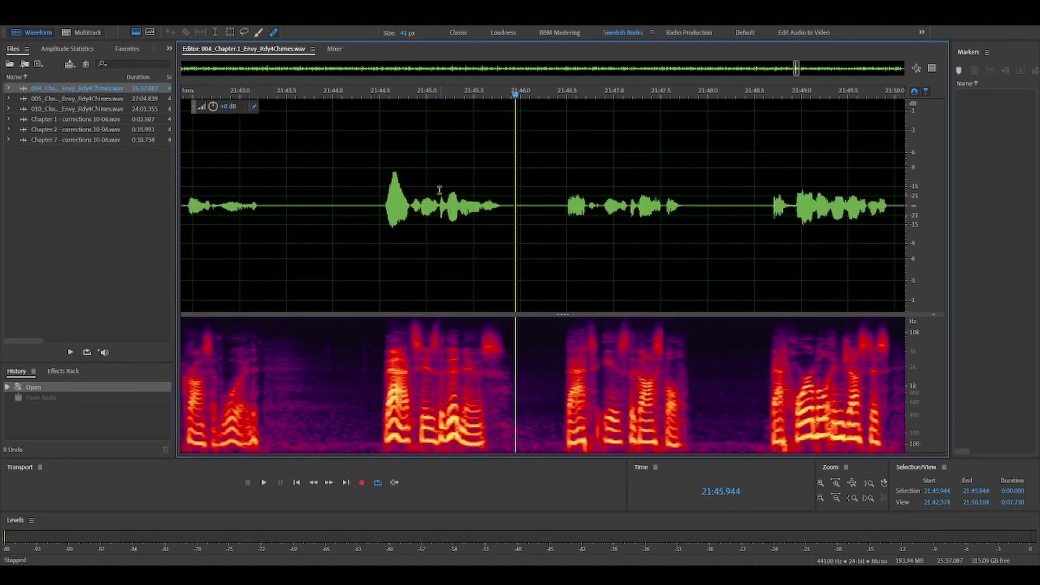
Step: Copy the whole corrected phrase, from about 0:00.471 to 0:01.965, in Chapter 1 - corrections 10-06.wav
double_click(123, 117)
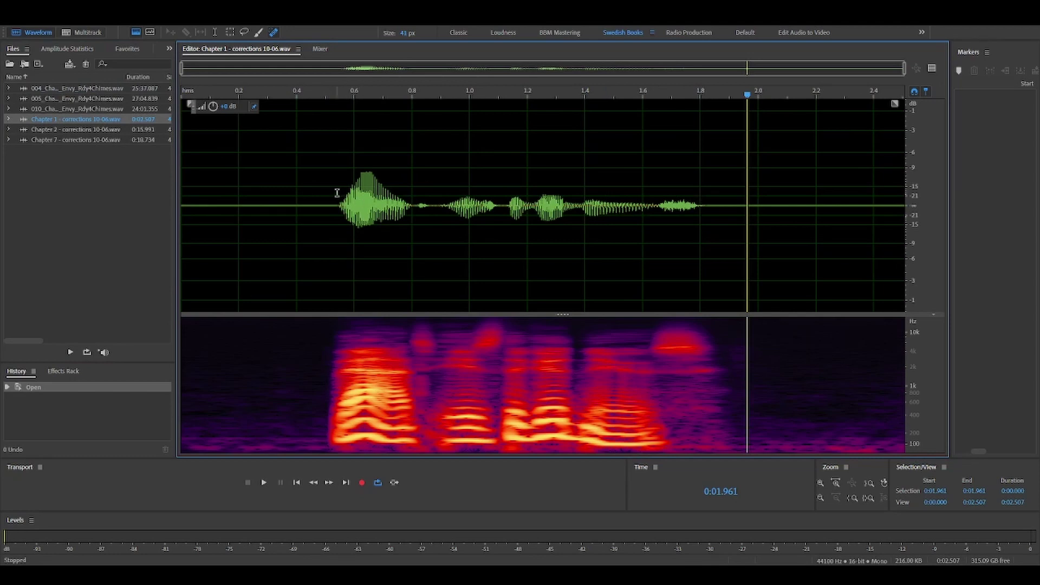
left_click(306, 191)
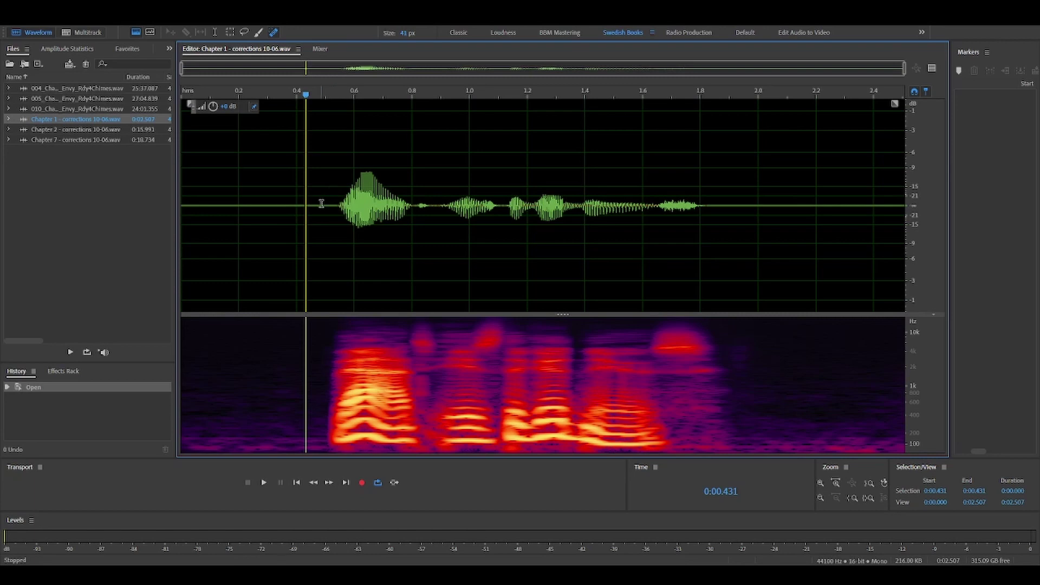
left_click(321, 204)
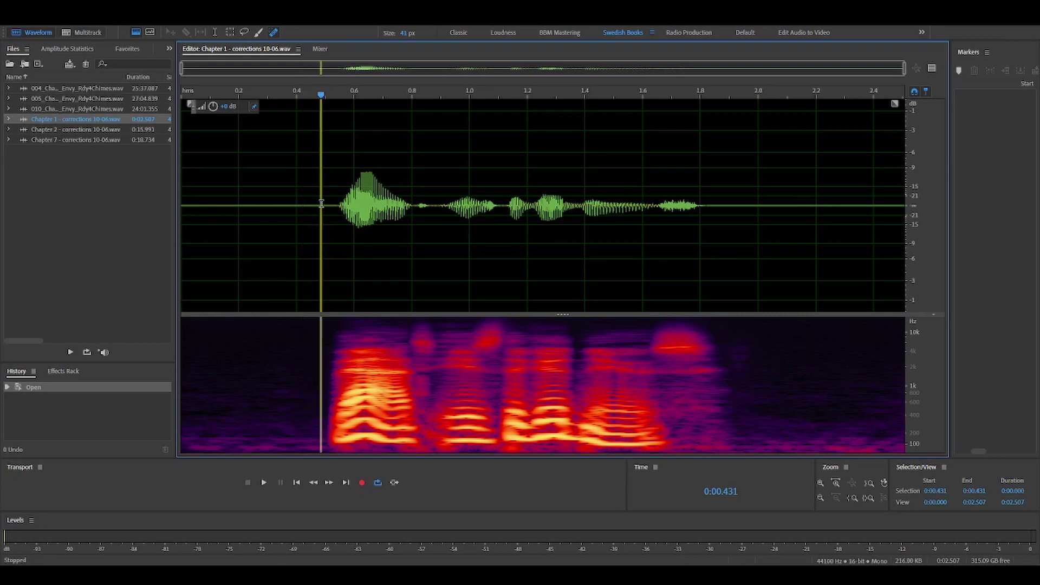
key("space")
left_click_drag(748, 211, 317, 302)
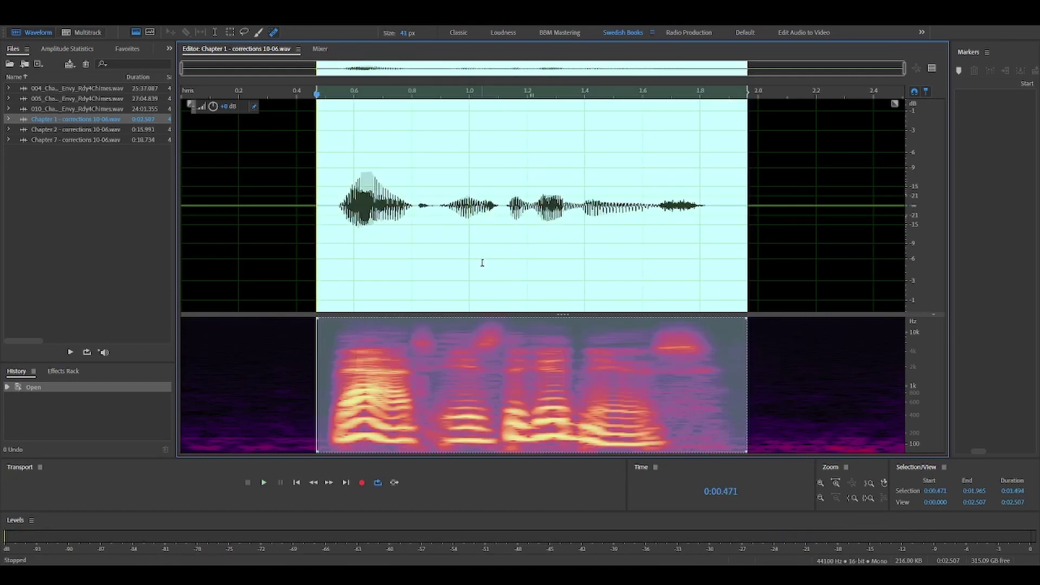
key("ctrl+c")
Step: Replace the phrase from about 21:44.500 to 21:45.913 in 004_Chapter 1_Envy_Rdy4Chimes.wav with the copied correction
double_click(94, 87)
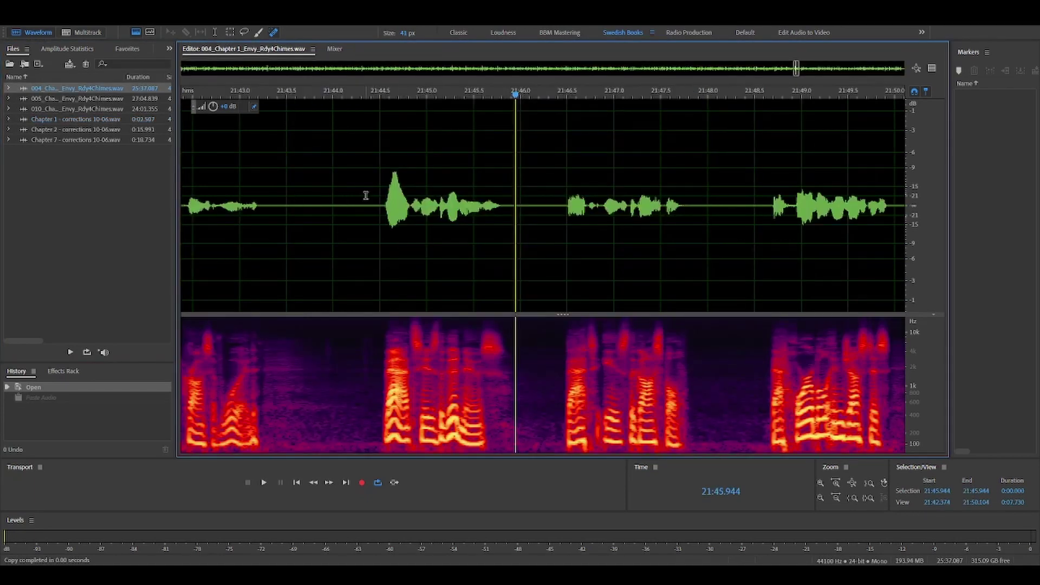
left_click(380, 177)
key("space")
scroll(399, 233, "up", 1)
key("space")
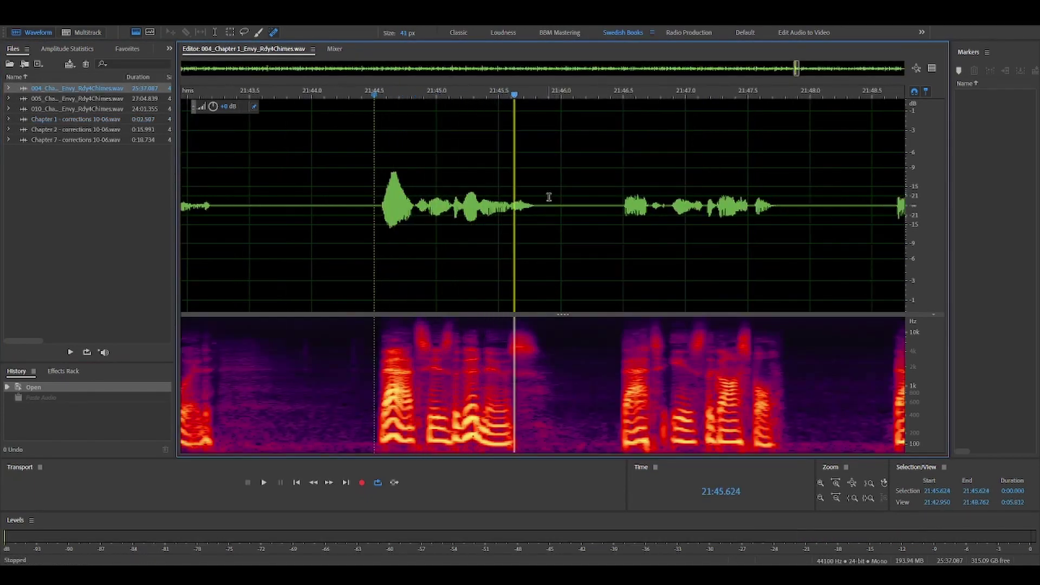
left_click_drag(549, 197, 374, 260)
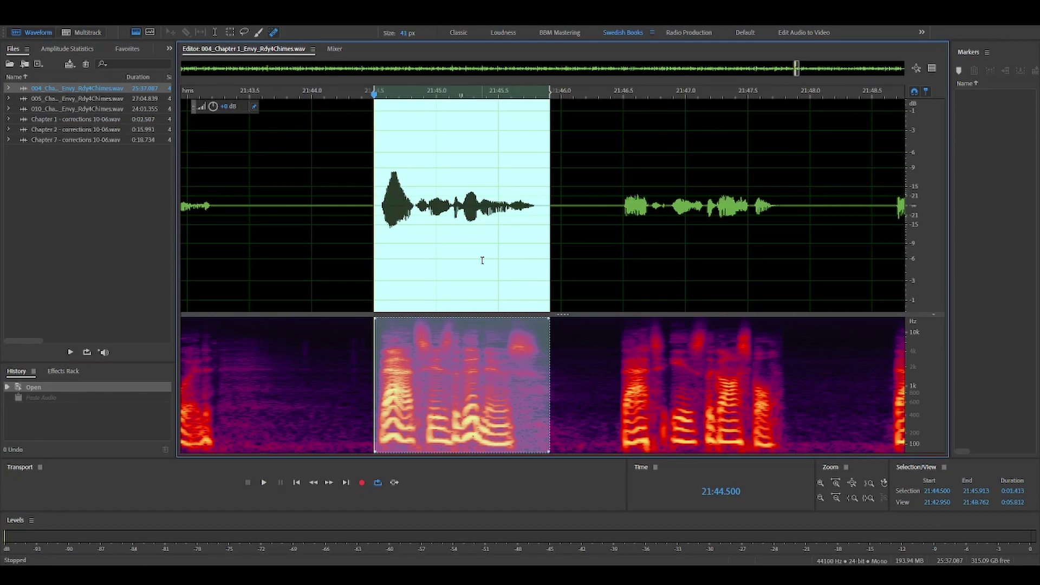
key("ctrl+v")
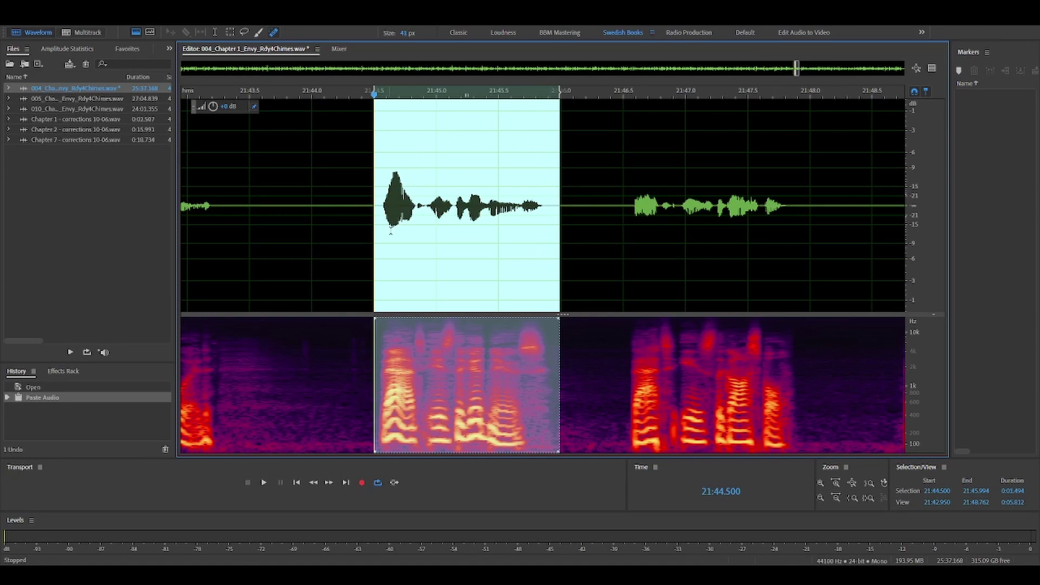
Step: Compare the Chapter 1 corrections file with the edited chapter recording and undo the pasted full phrase
double_click(100, 121)
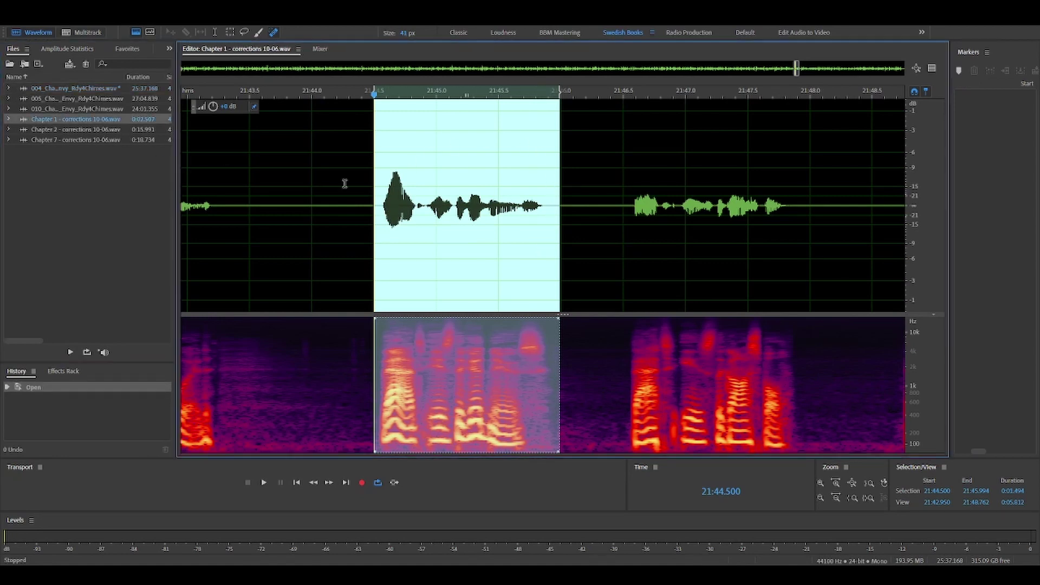
double_click(105, 90)
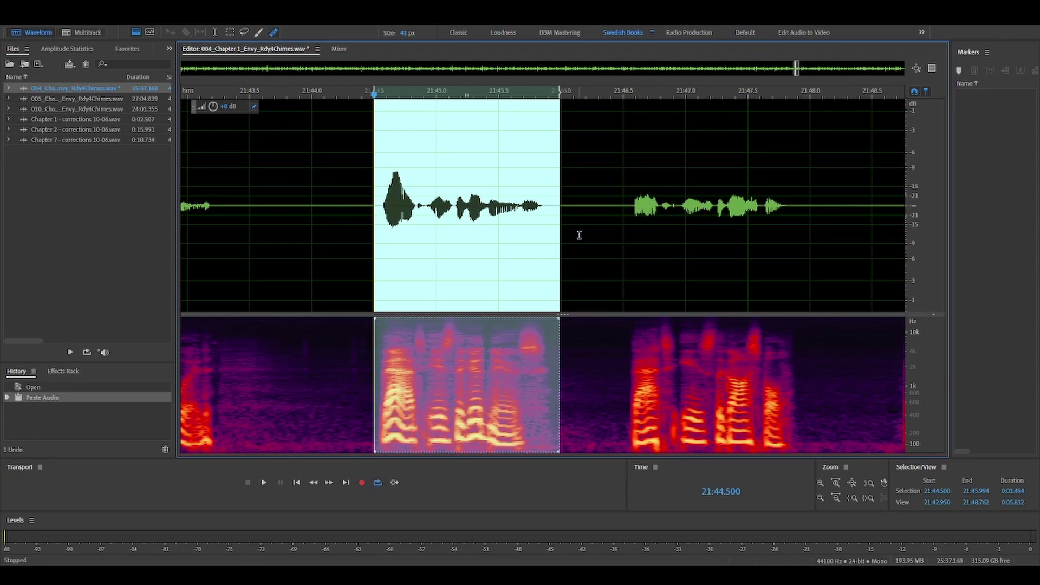
left_click(417, 209)
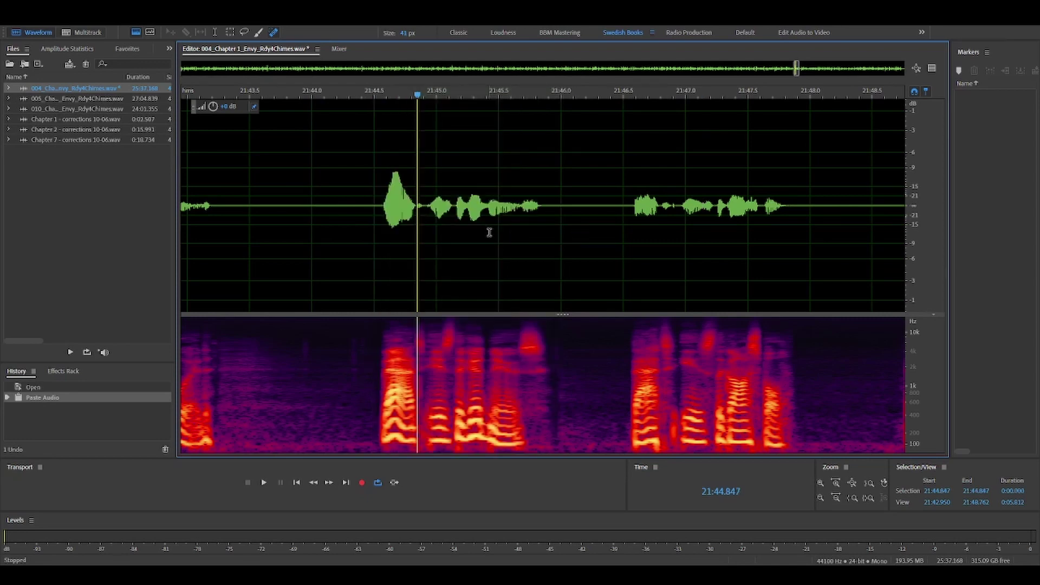
key("ctrl+z")
Step: Play the phrase in Chapter 1 - corrections 10-06.wav and locate the gap between words at about 0:01.116
double_click(76, 119)
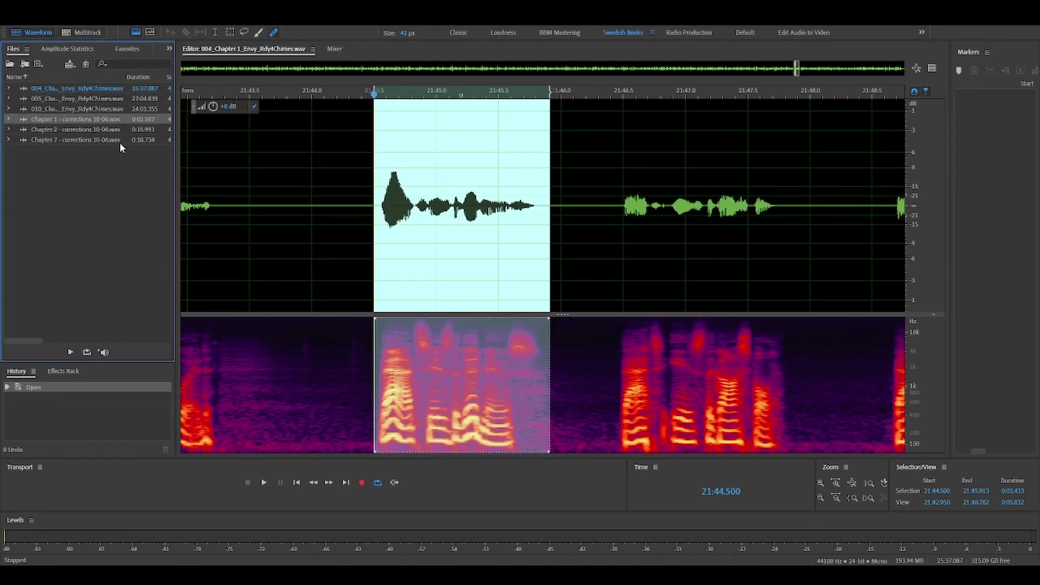
left_click(411, 239)
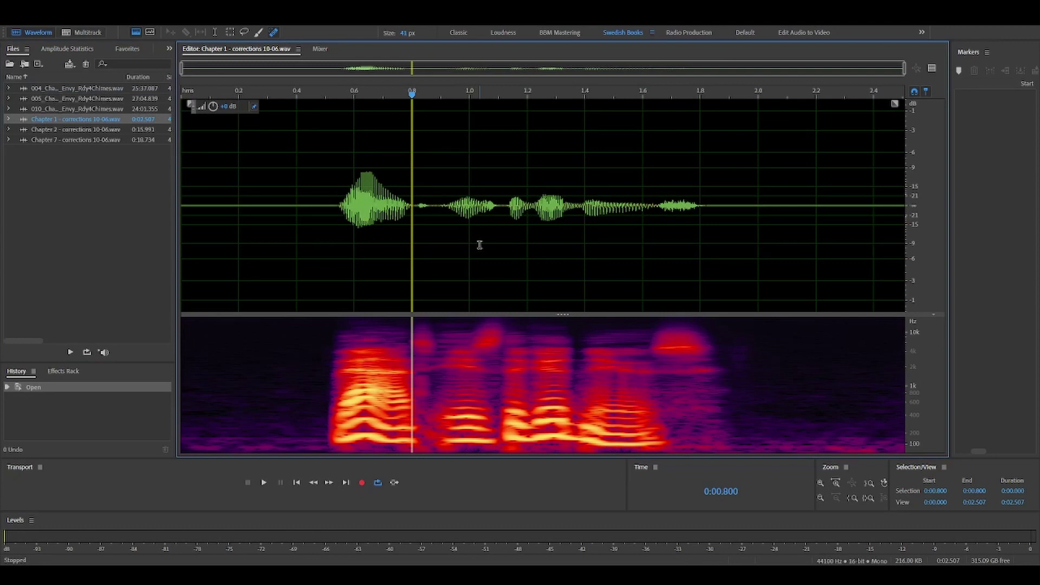
left_click(322, 205)
key("space")
key("space")
left_click(503, 219)
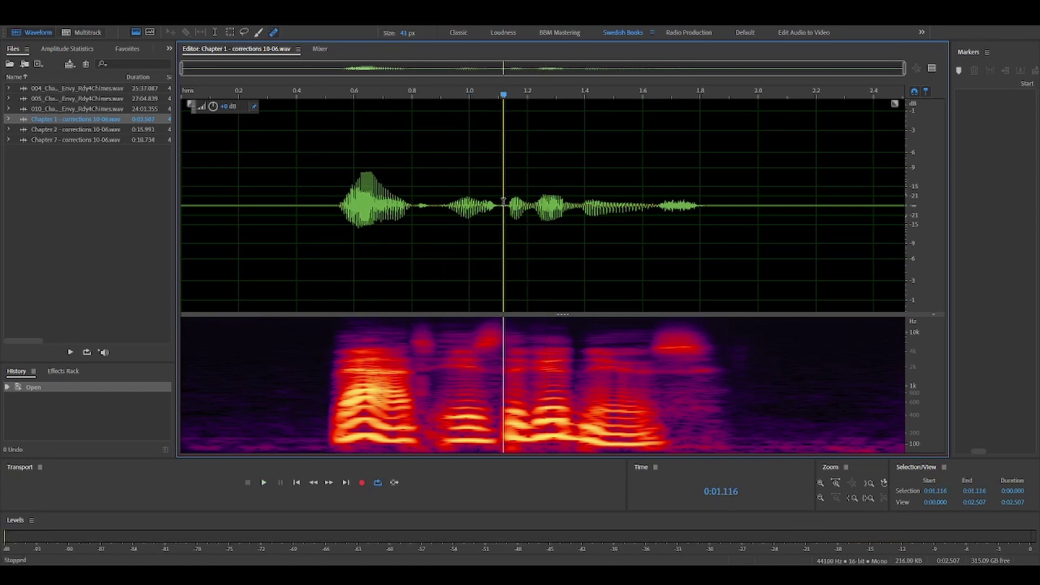
Step: Copy only the first part of the corrected phrase, from about 0:00.487 to 0:01.112
scroll(503, 219, "up", 3)
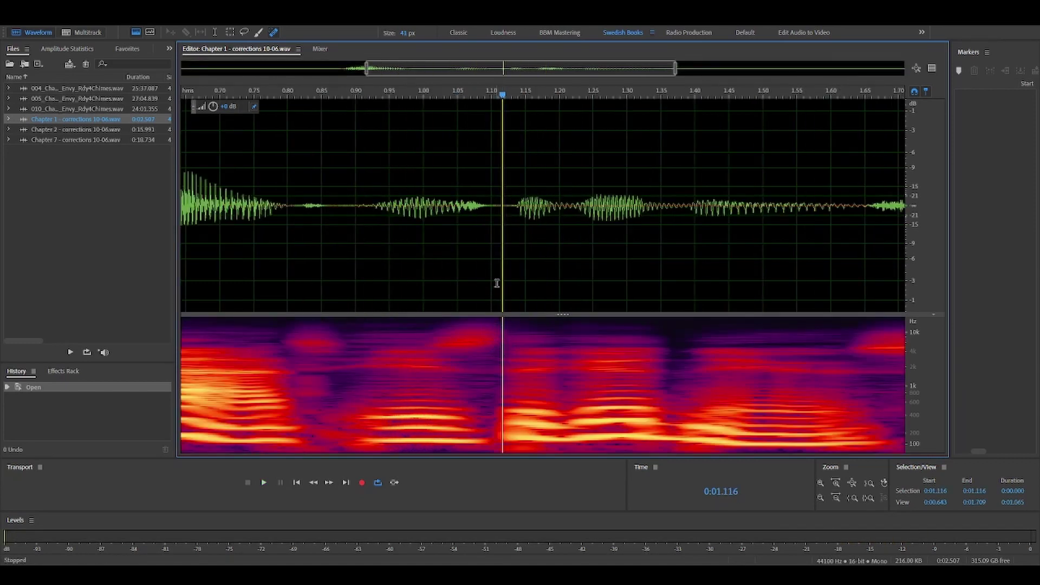
left_click(497, 283)
scroll(502, 272, "down", 3)
left_click_drag(501, 195, 327, 245)
key("ctrl+c")
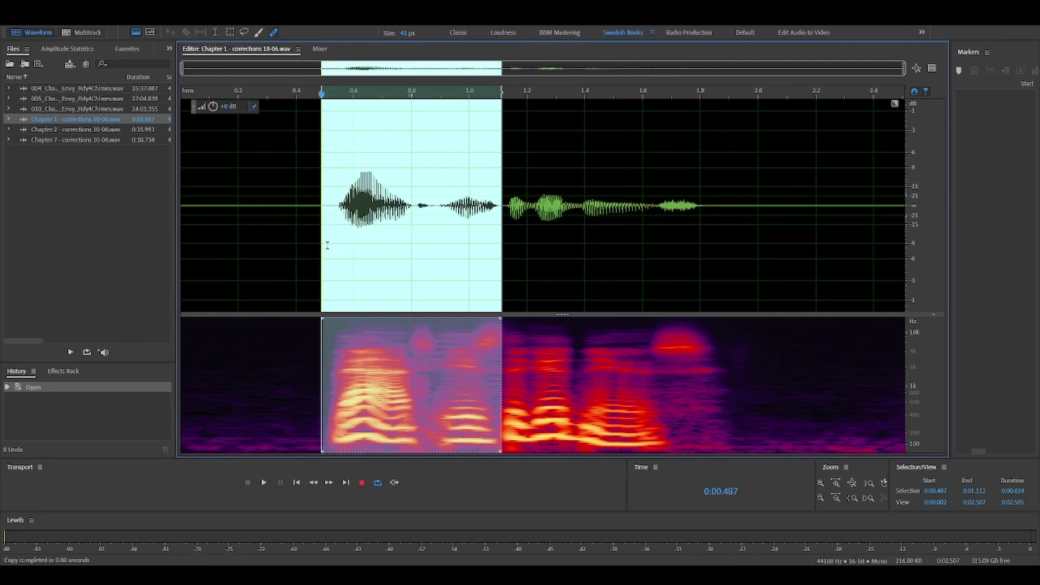
Step: Replace the matching first part of the phrase in 004_Chapter 1_Envy_Rdy4Chimes.wav, about 21:44.503 to 21:45.128, with the copied audio
double_click(85, 89)
key("ctrl+v")
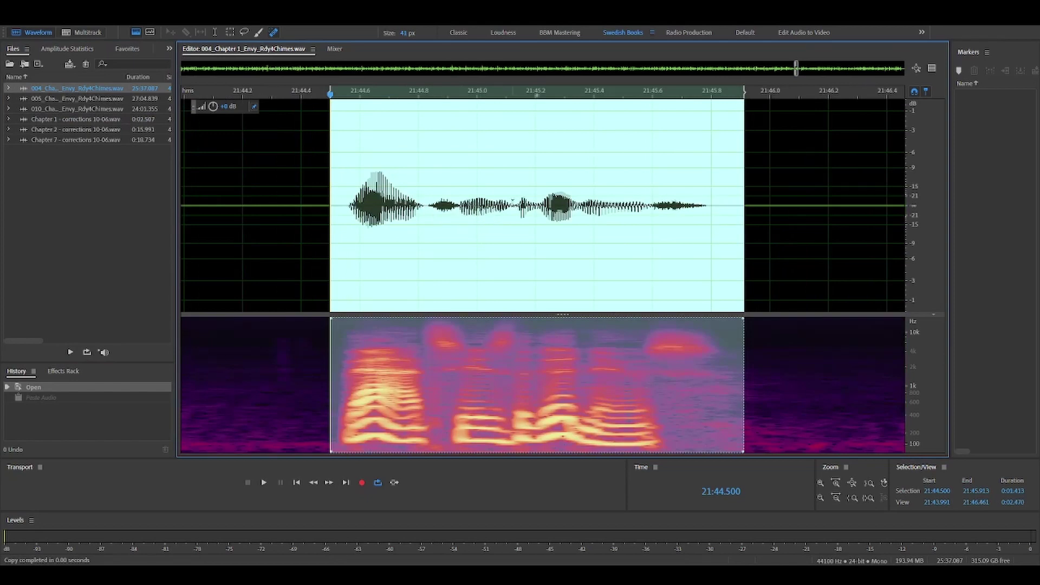
left_click(515, 260)
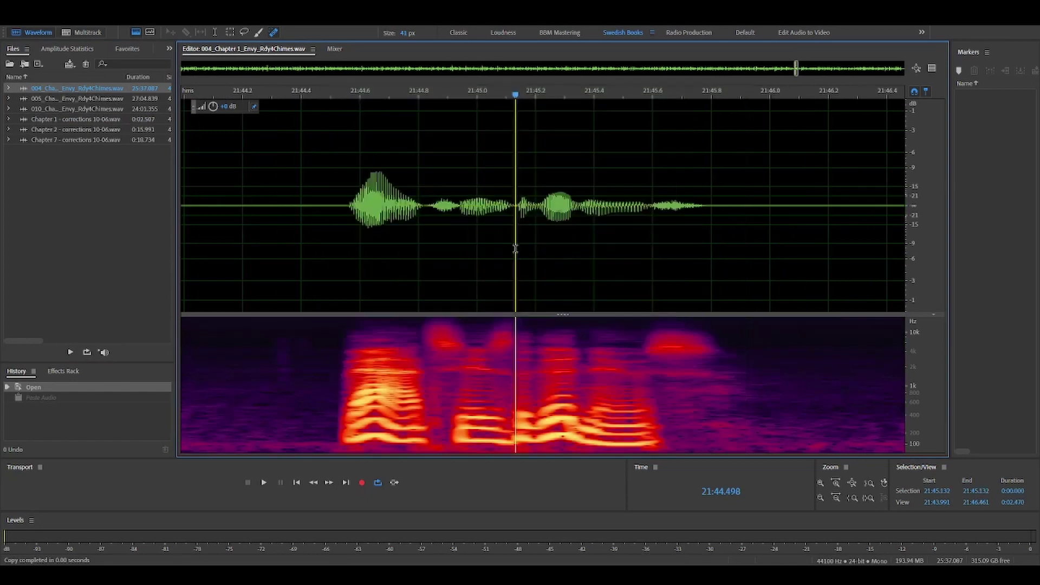
left_click_drag(514, 196, 330, 251)
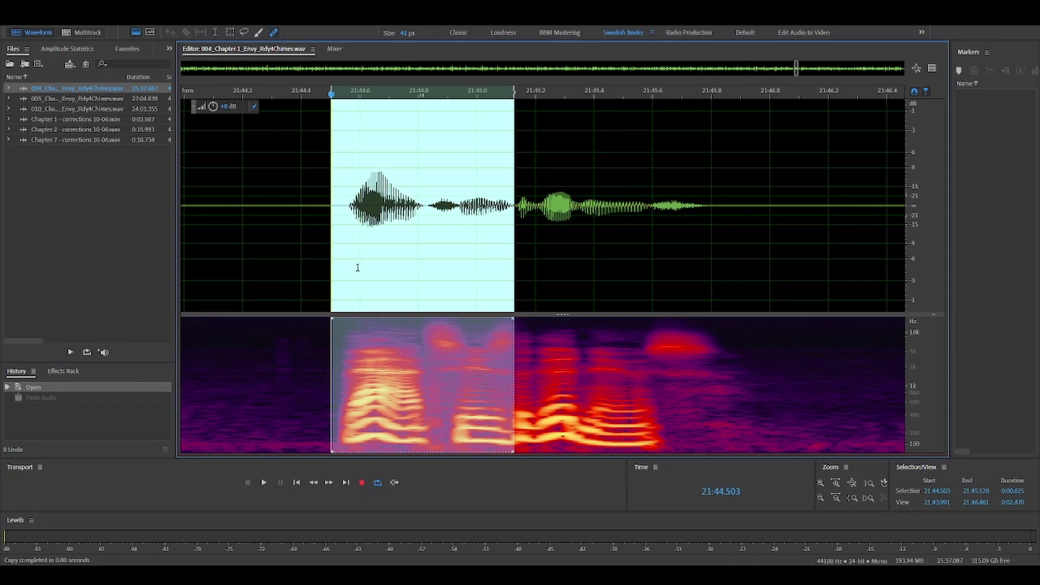
key("ctrl+v")
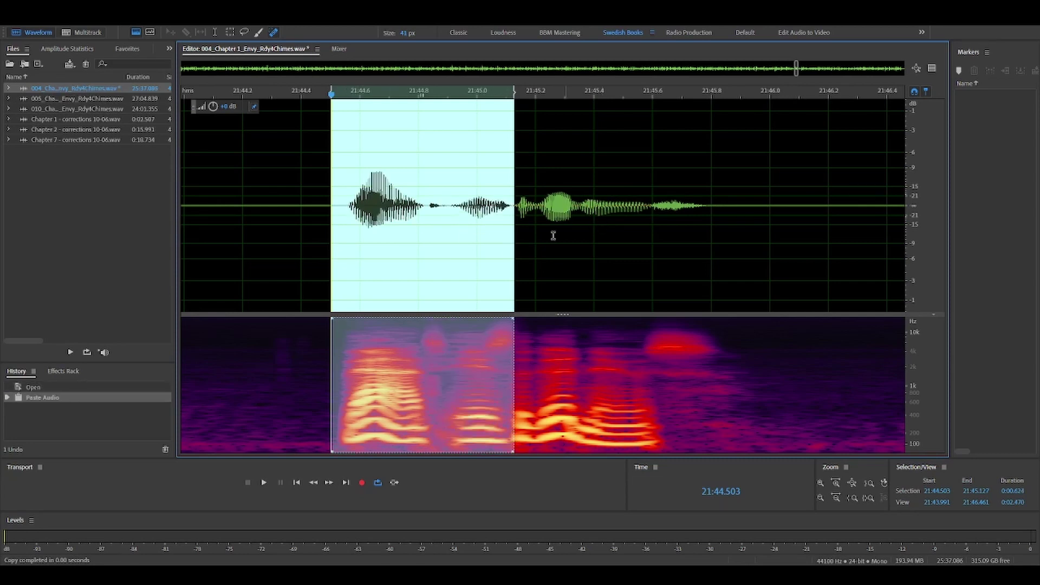
Step: Play the repaired phrase from about 21:44.447 to check the edit
left_click(315, 198)
key("space")
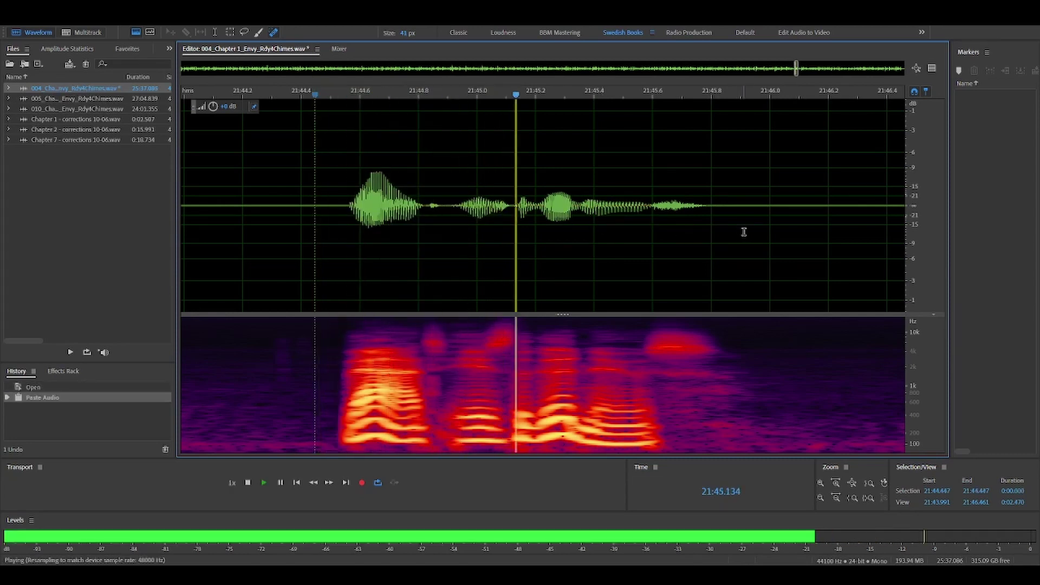
key("space")
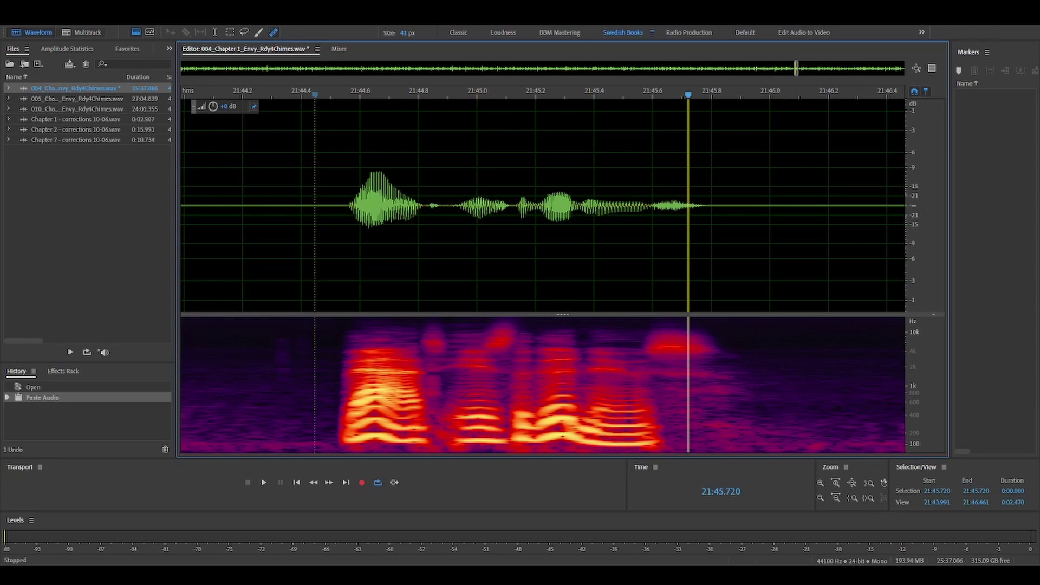
Step: Switch to Audacity and undo the earlier insertion of the correction into the 004_Chapter 1 track
key("alt+Tab")
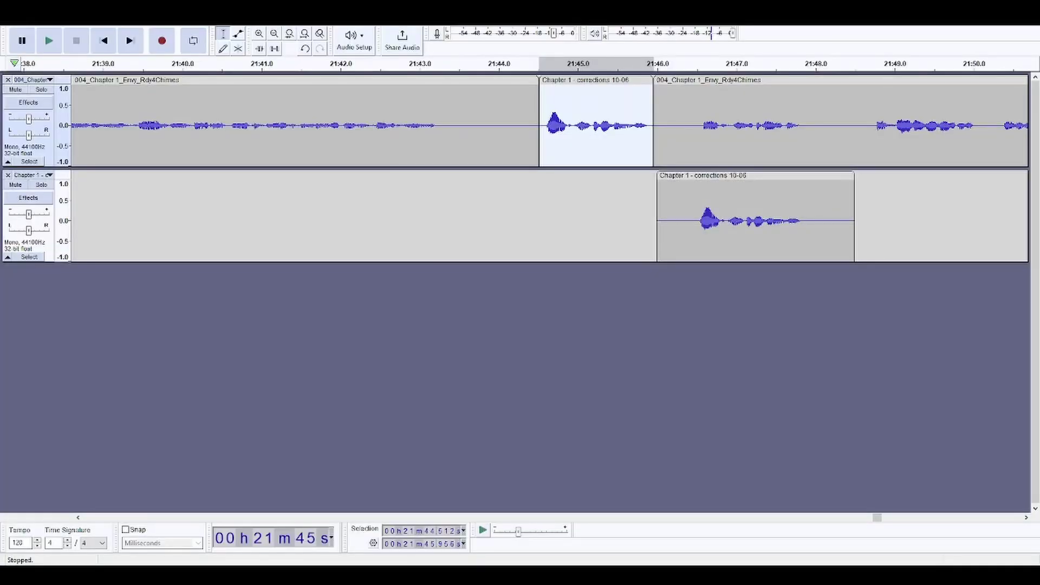
key("alt+Tab")
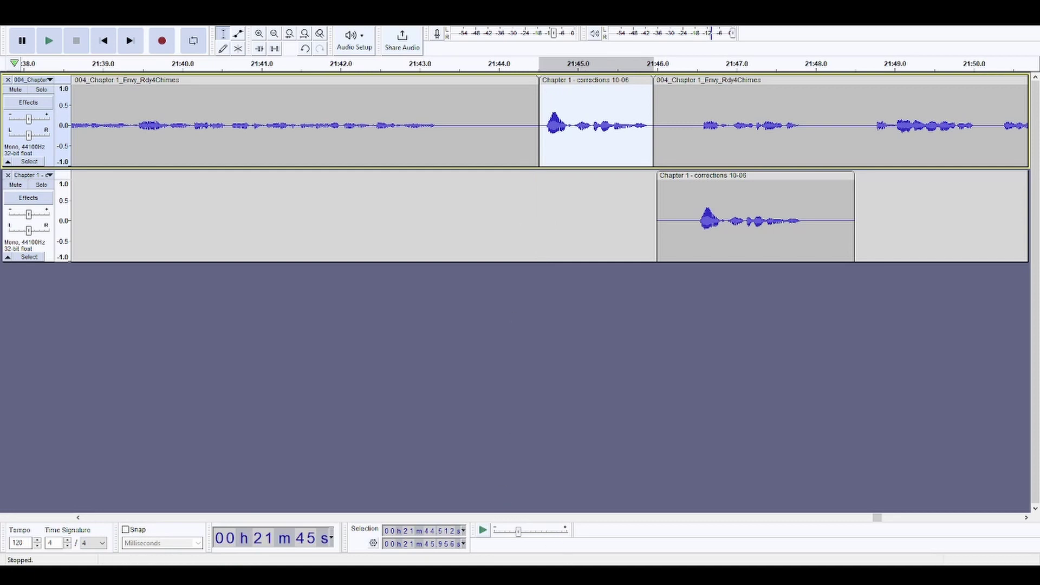
key("alt+Tab")
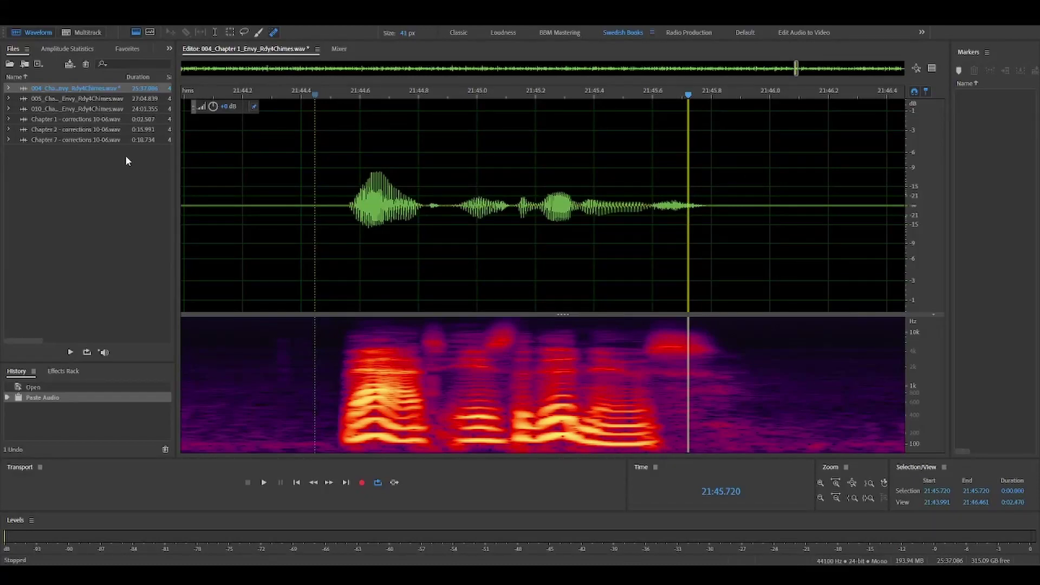
left_click(111, 155)
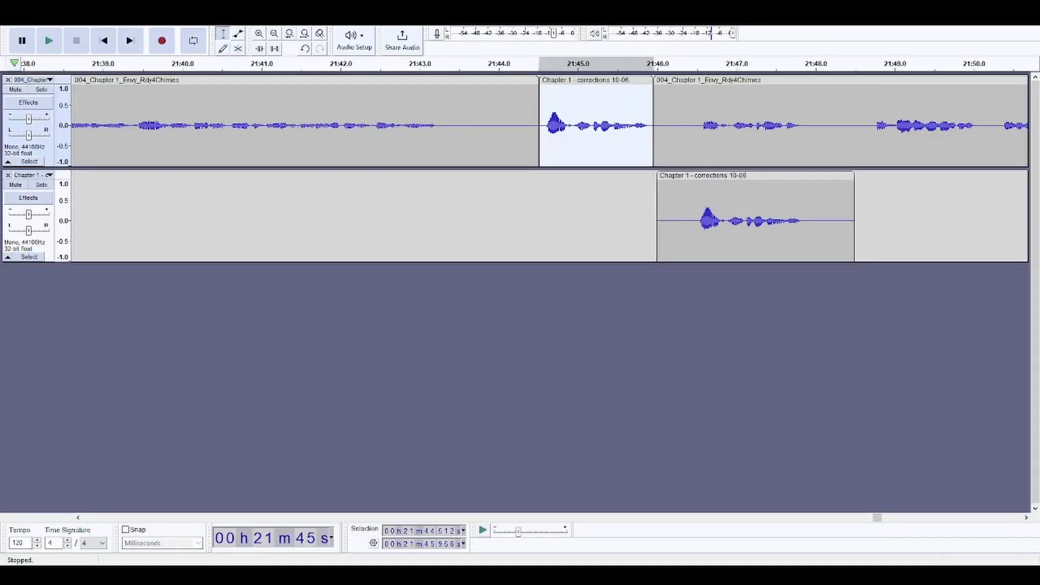
left_click(662, 141)
key("ctrl+z")
key("ctrl+z")
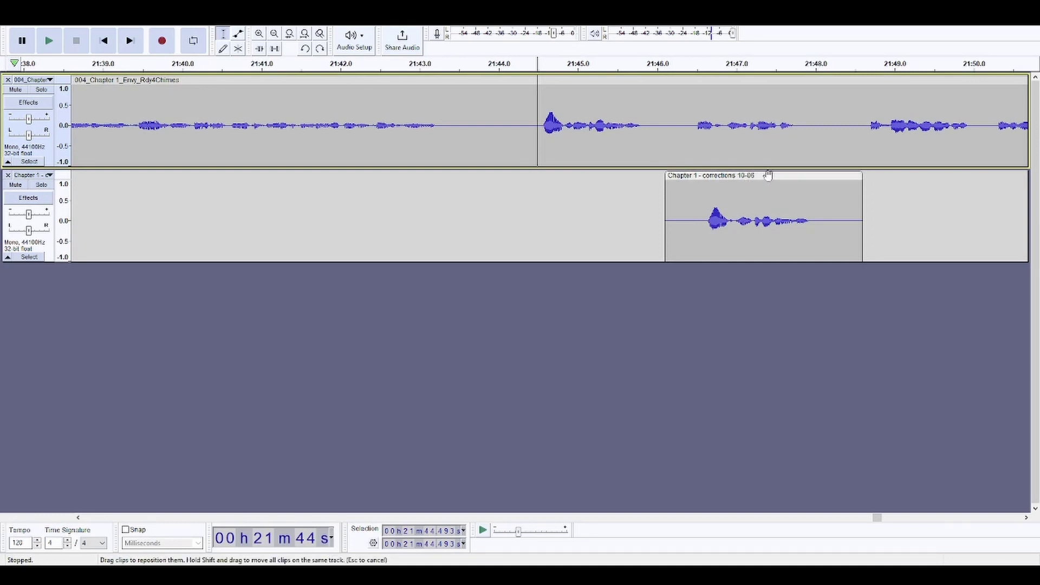
Step: Move the corrections clip beneath the faulty phrase and copy its spoken phrase, from about 21:45.052 to 21:46.414
left_click_drag(762, 184, 638, 186)
left_click(582, 228)
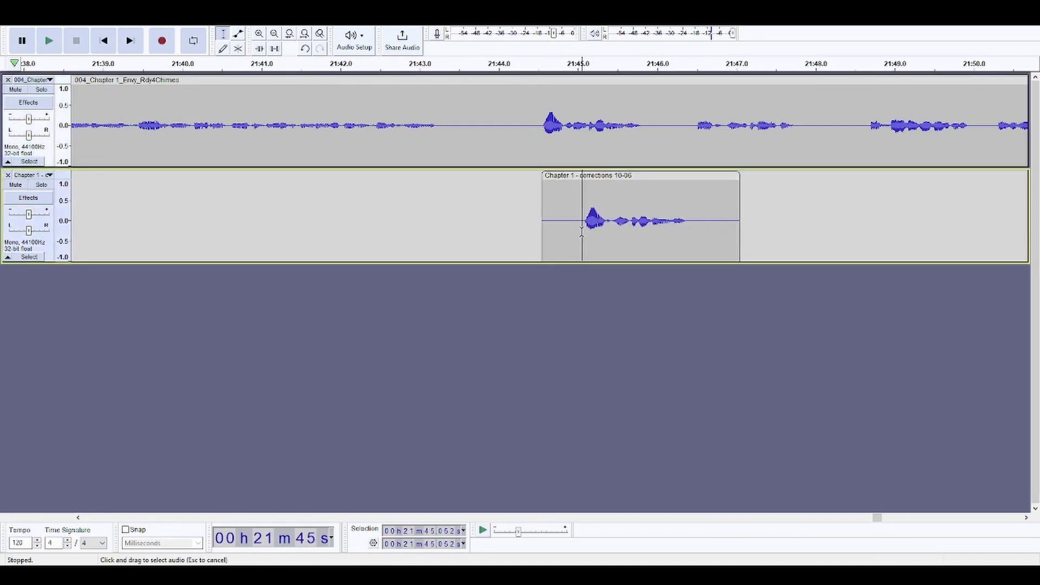
left_click_drag(582, 232, 689, 233)
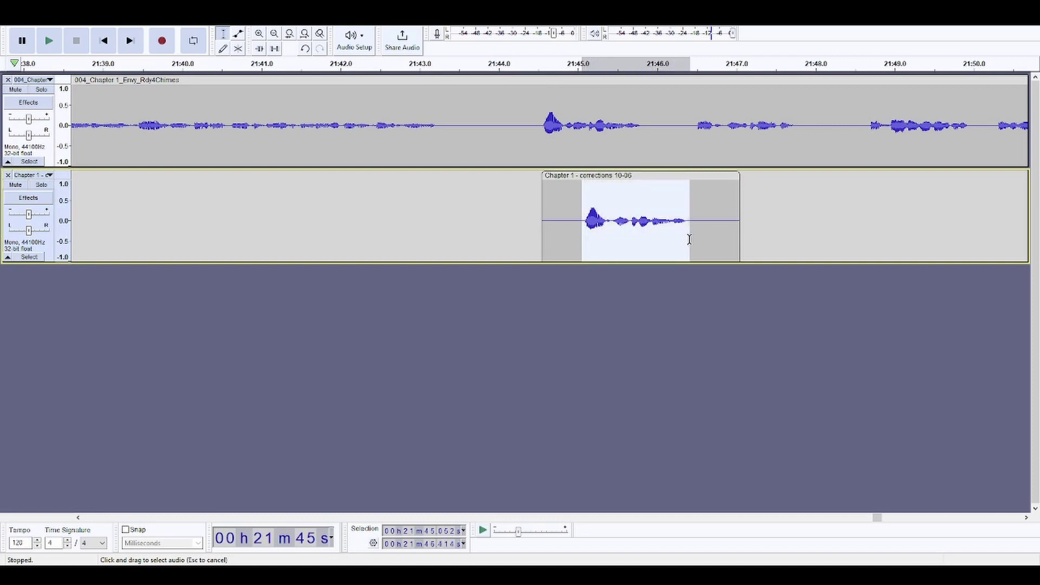
left_click(681, 243)
Step: Try replacing the whole faulty phrase in the 004_Chapter 1 track, about 21:44.546 to 21:45.819, with the copied audio
left_click_drag(542, 130, 643, 153)
key("ctrl+v")
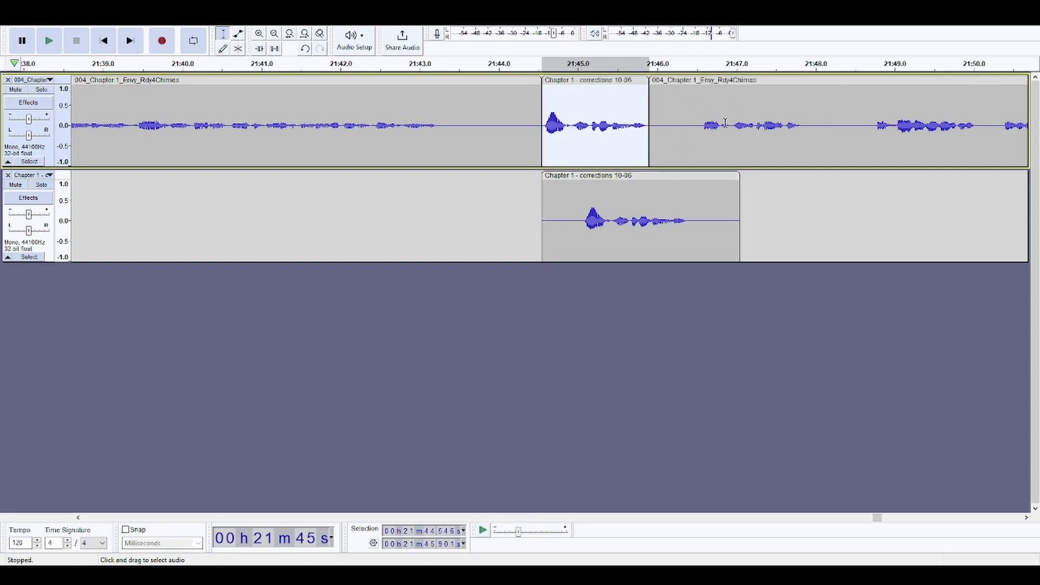
key("ctrl+z")
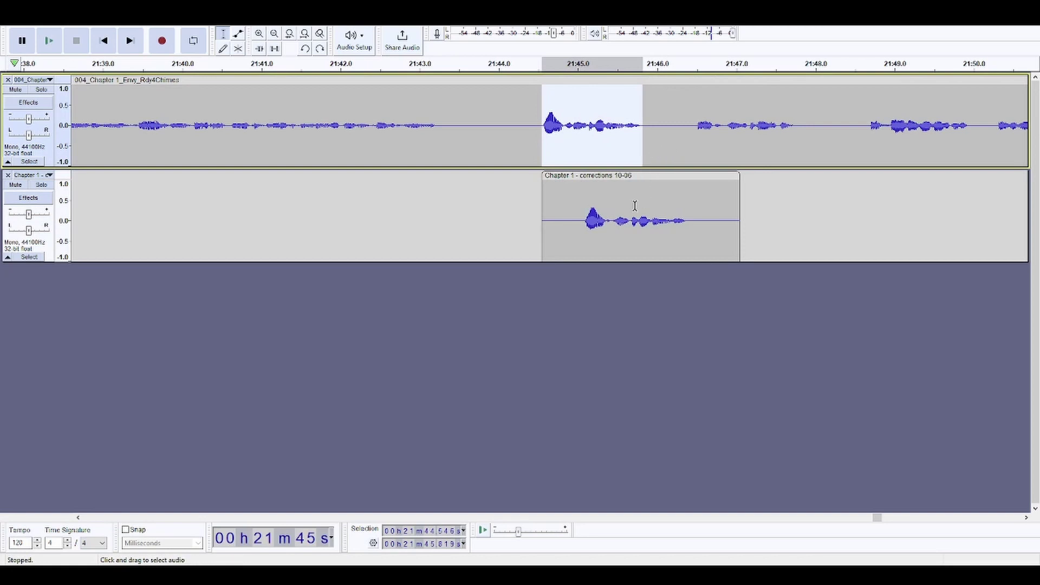
Step: Copy only the first part of the correction and replace the chapter's matching audio, about 21:44.546 to 21:45.128, with it
left_click_drag(629, 223, 581, 243)
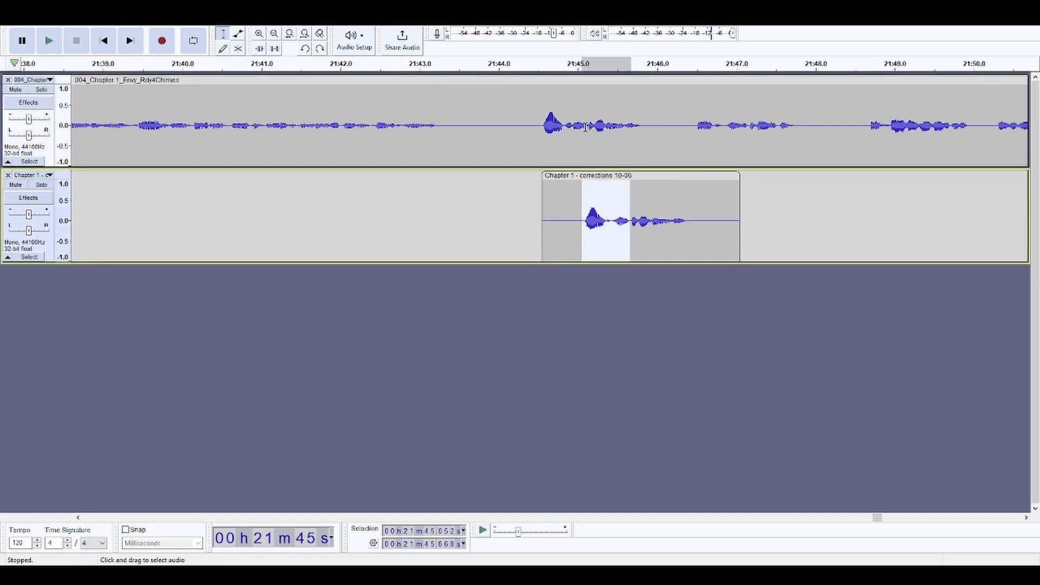
left_click_drag(589, 125, 540, 154)
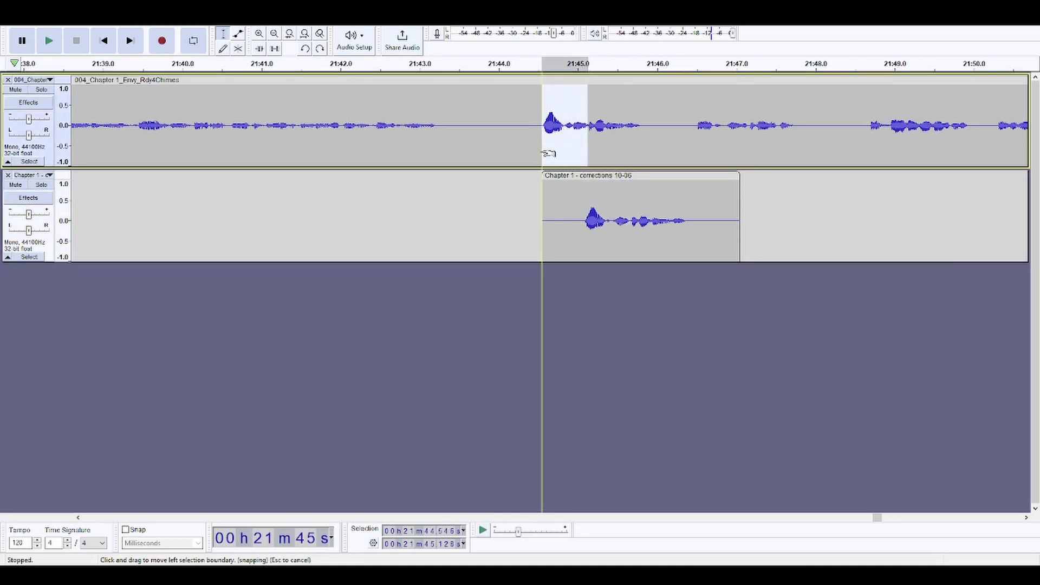
key("ctrl+v")
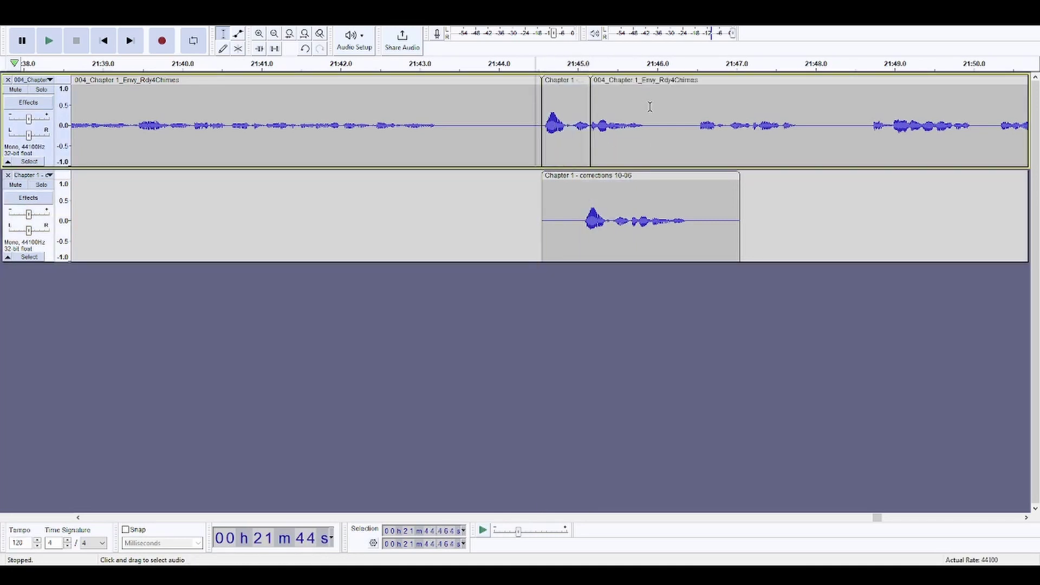
Step: Play the edited phrase from about 21:44.464 and mute the corrections track
key("space")
key("space")
left_click(15, 185)
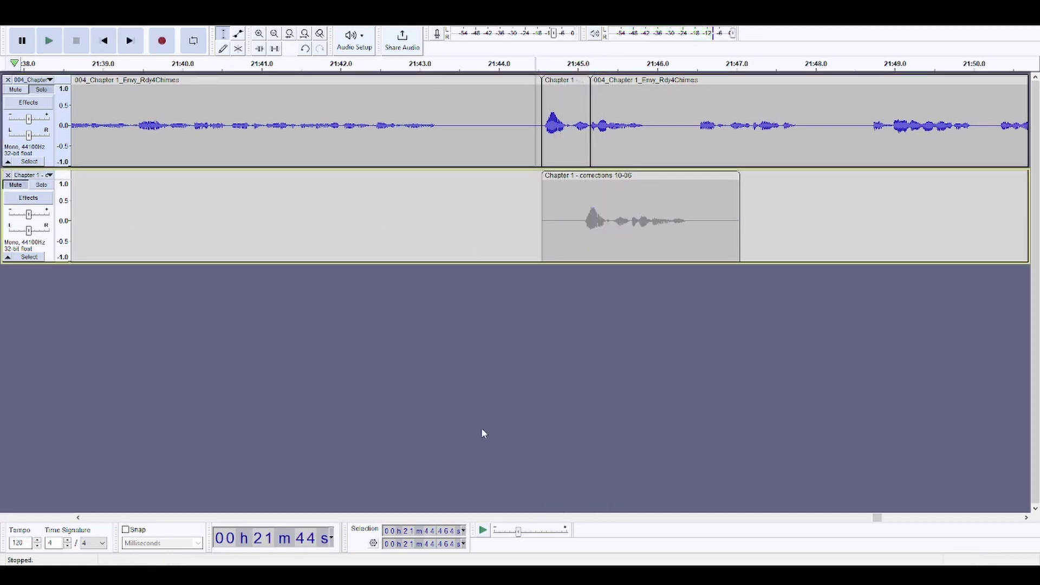
Step: Switch to REAPER and play the faulty chapter phrase in the Frogboy.rpp project from just before it starts
left_click(503, 574)
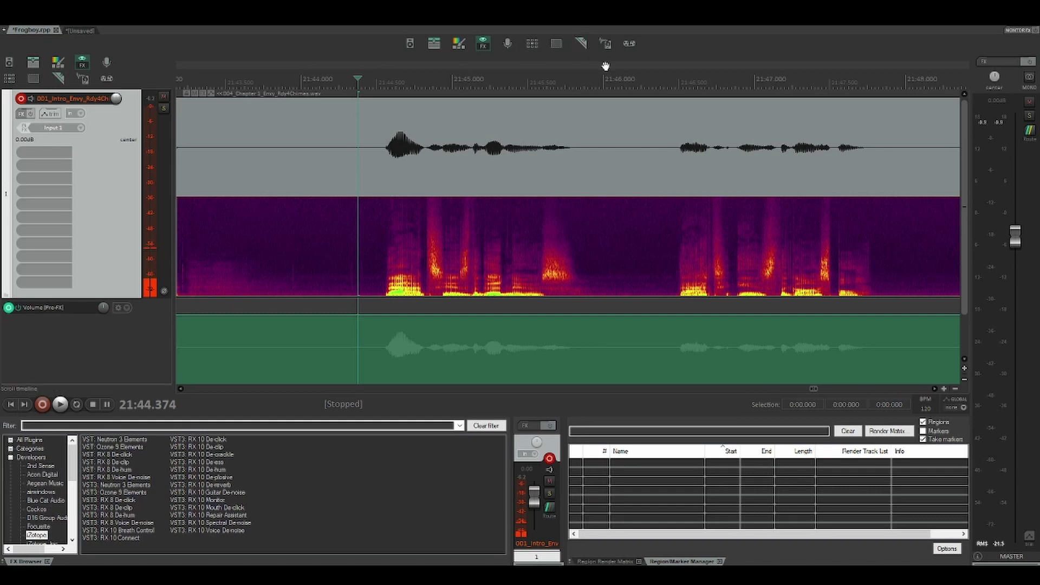
left_click(368, 163)
key("space")
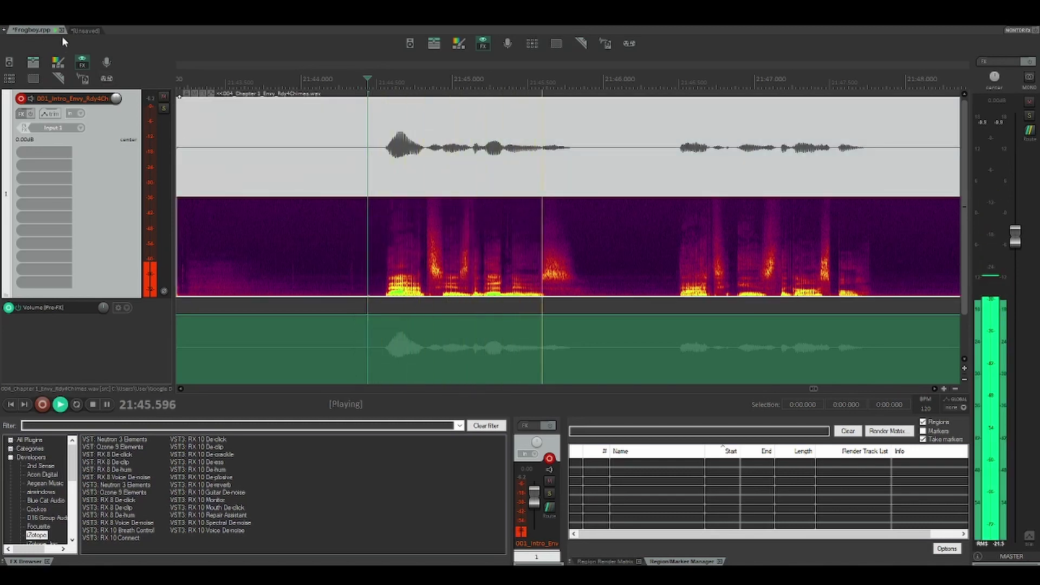
key("space")
Step: Play the corrected phrase in the unsaved corrections project from about 0:00.533
left_click(80, 31)
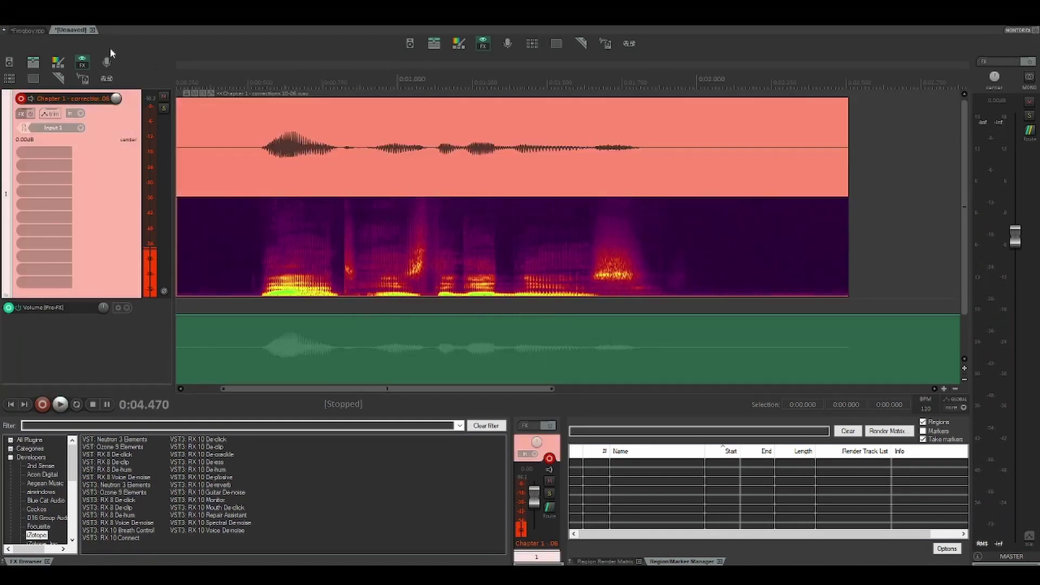
left_click(257, 155)
key("space")
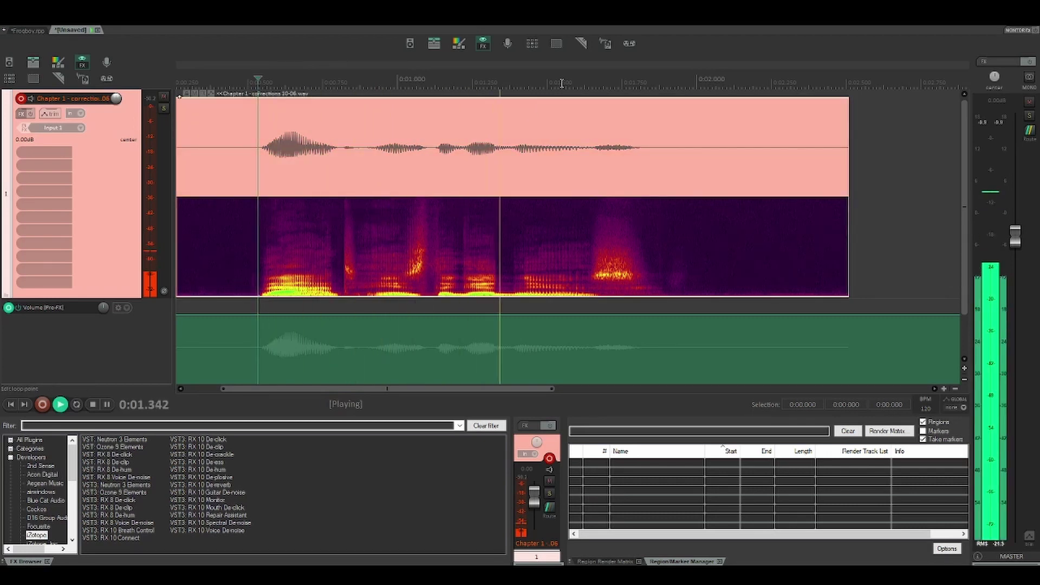
key("space")
Step: With razor editing on, copy the whole corrected phrase, and mark the faulty phrase in the Frogboy.rpp chapter recording as a razor area
left_click(580, 43)
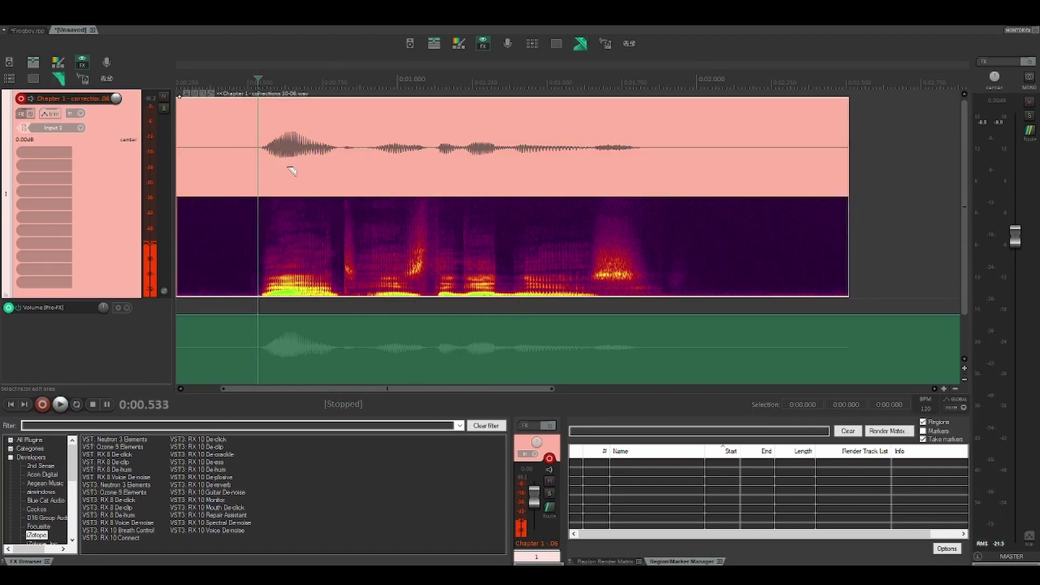
mouse_move(259, 148)
left_mouse_down()
mouse_move(595, 242)
mouse_move(677, 250)
left_mouse_up()
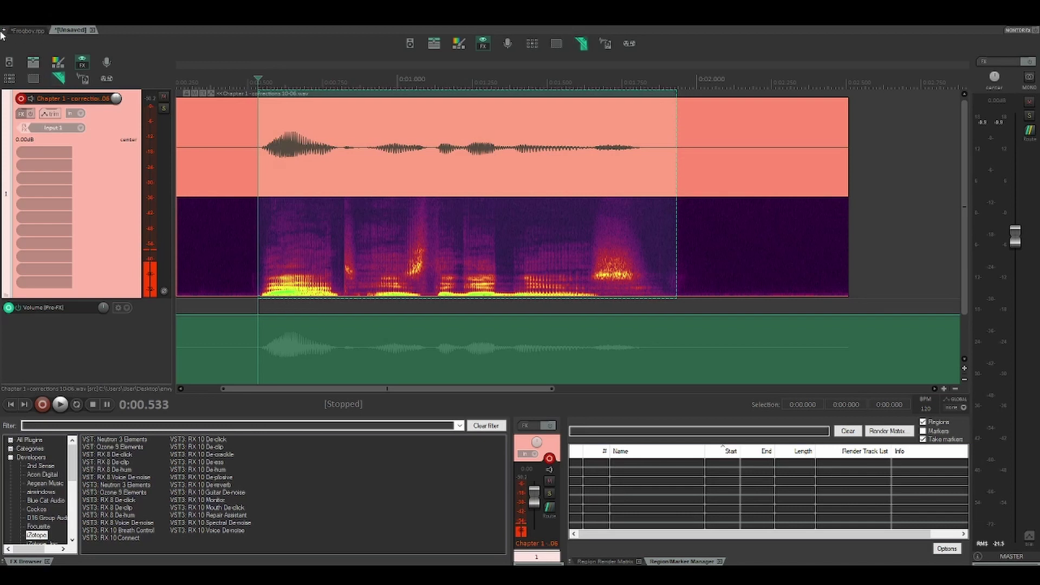
left_click(27, 31)
left_click_drag(379, 197, 597, 213)
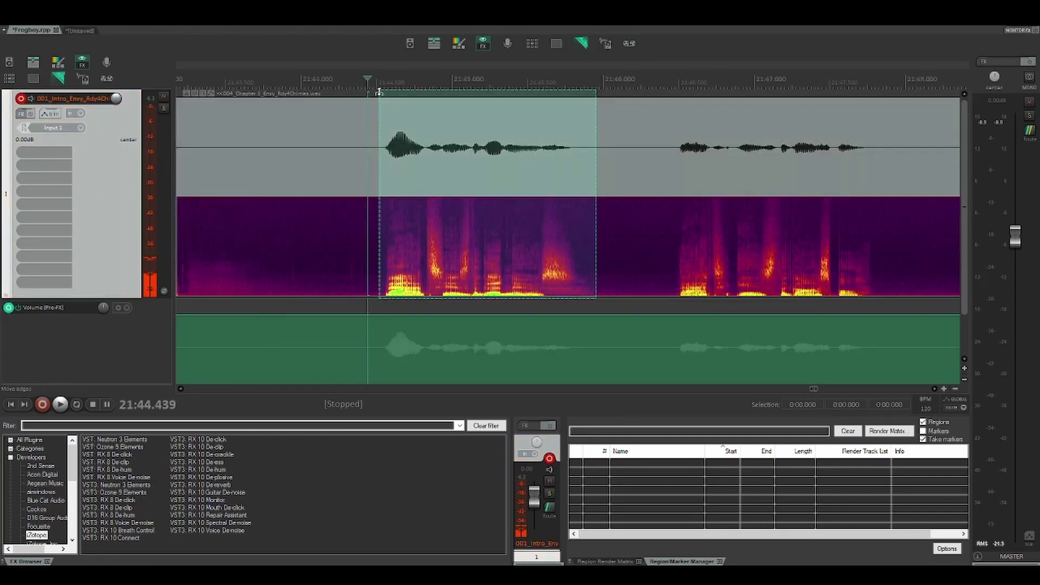
Step: Try pasting the copied correction with the edit cursor at about 21:43.683, well ahead of the marked phrase
left_click_drag(367, 76, 253, 77)
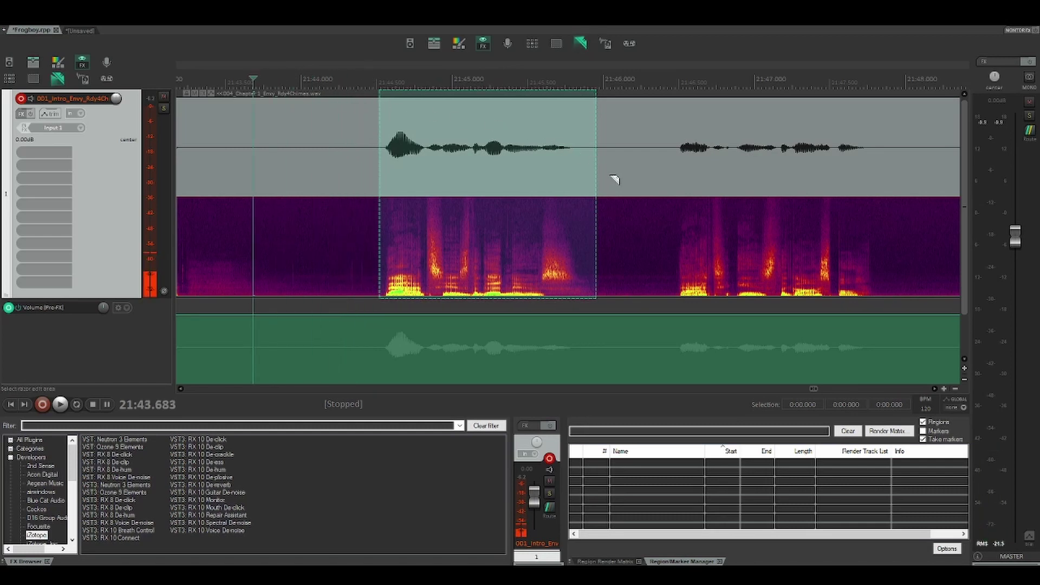
key("ctrl+v")
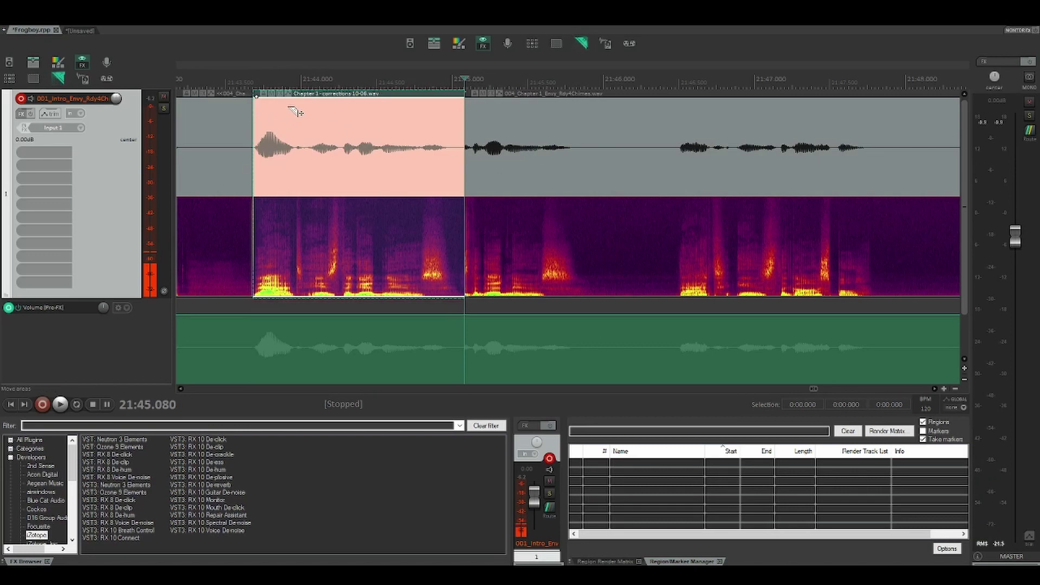
left_click(253, 81)
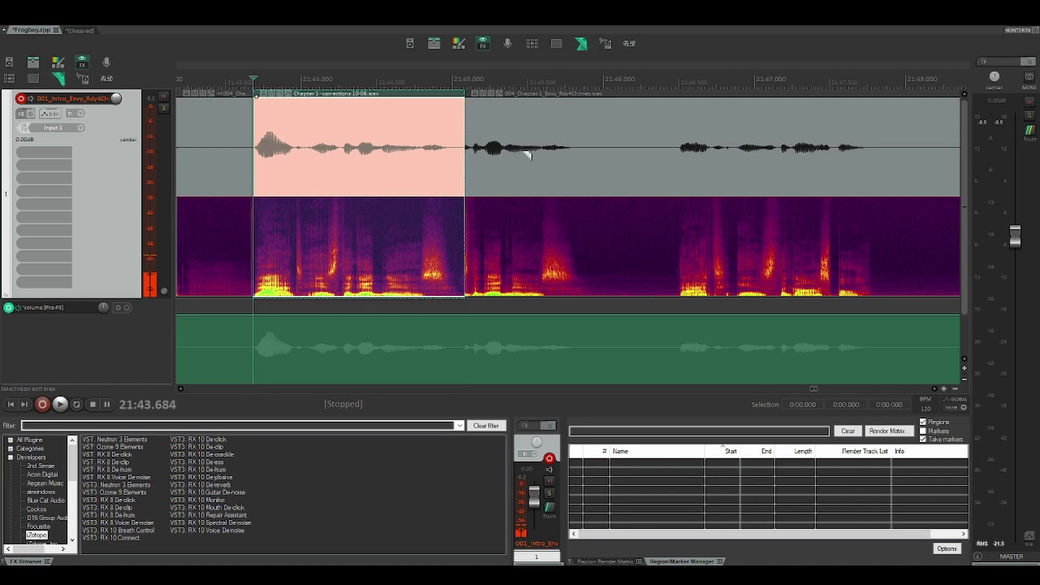
key("ctrl+z")
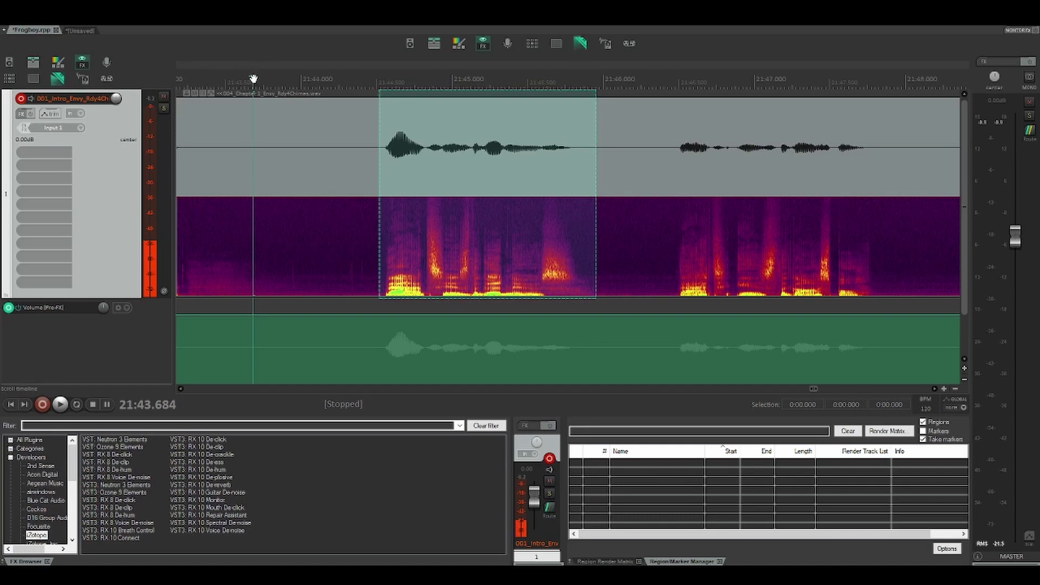
Step: Try pasting the copied correction over the marked faulty phrase with the edit cursor at about 21:44.540
left_click_drag(254, 77, 382, 87)
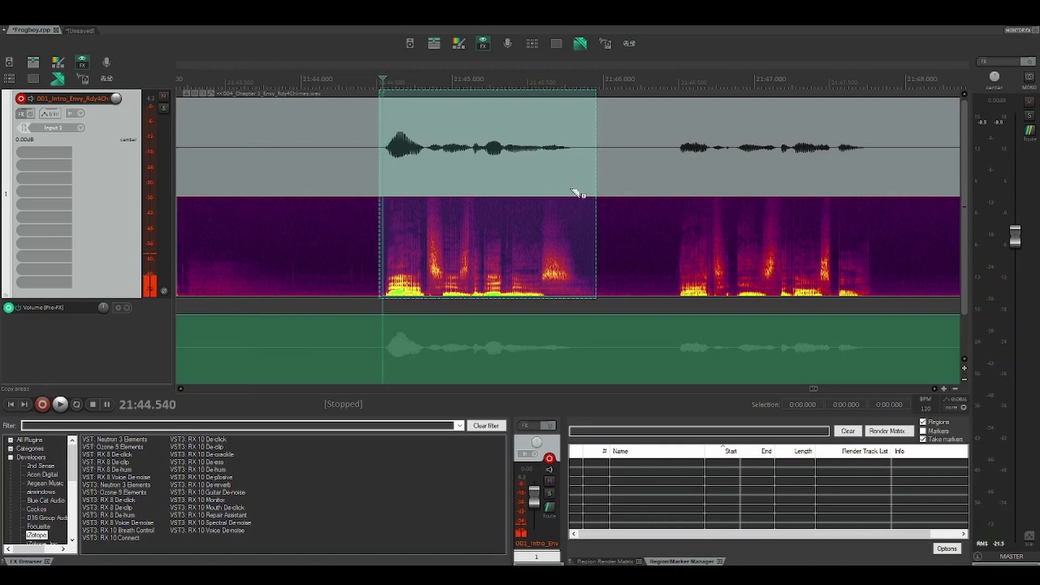
key("ctrl+v")
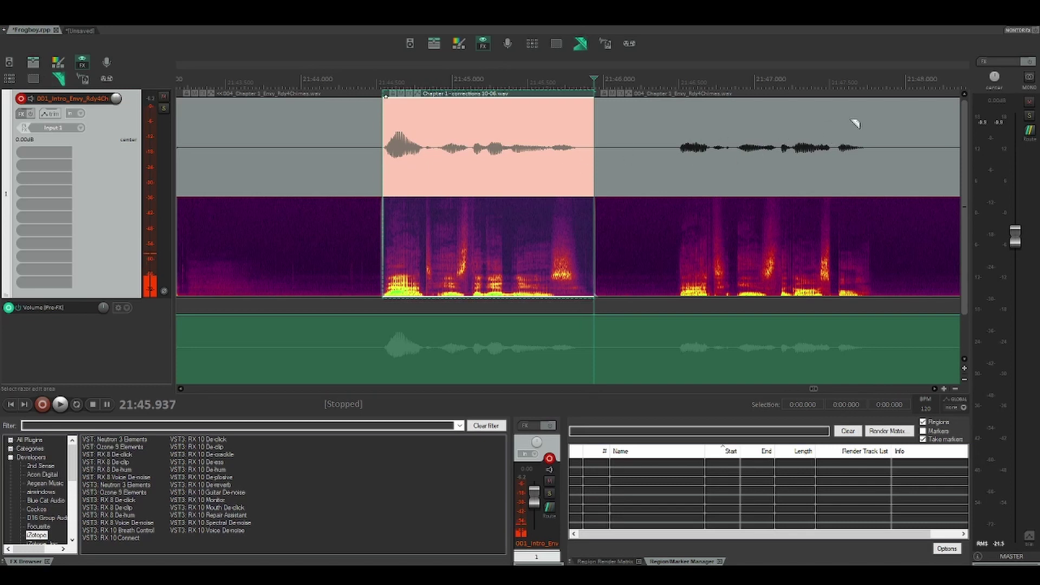
left_click(581, 169)
Step: Turn on ripple editing and try pasting the correction at about 21:45.937, at the end of the marked phrase
left_click(532, 45)
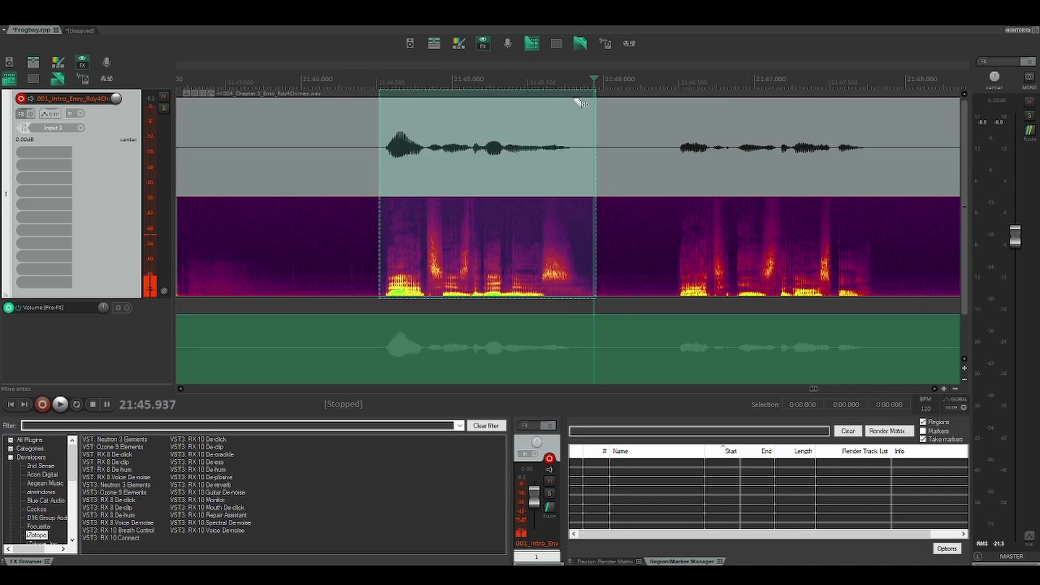
key("ctrl+v")
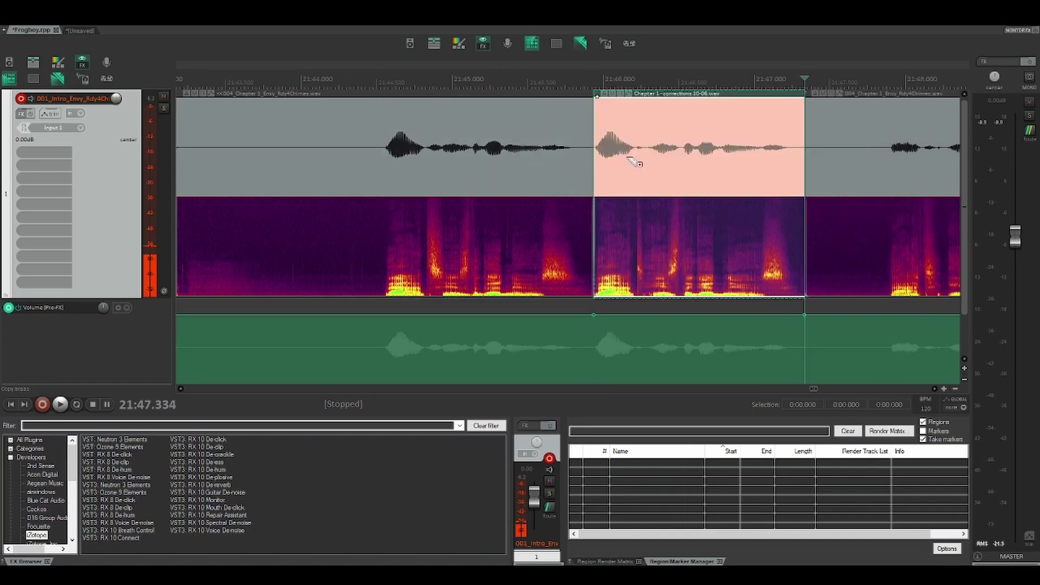
key("ctrl+z")
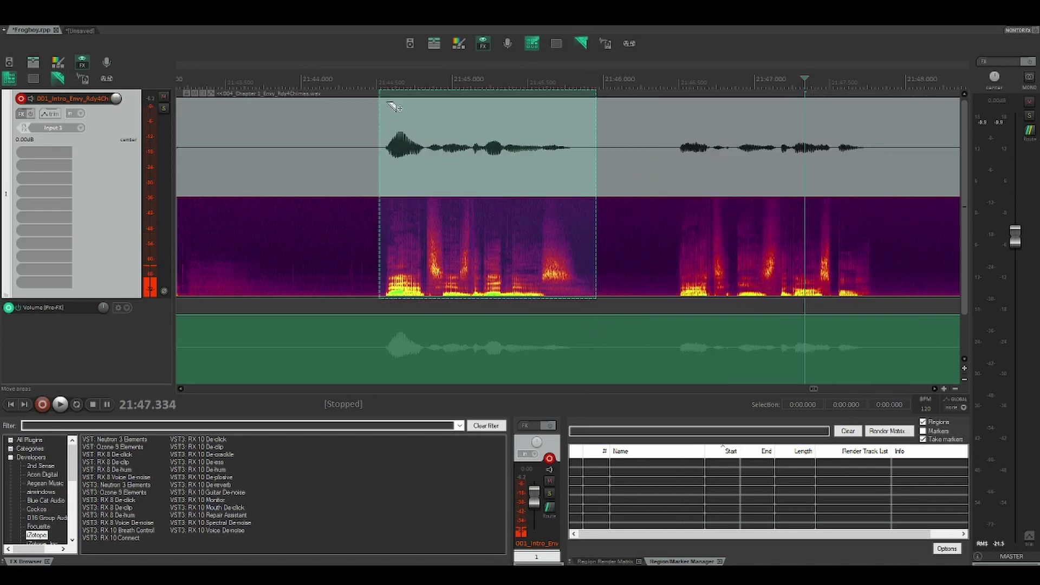
Step: Insert the copied correction with ripple editing at the start of the marked phrase, about 21:44.520
left_click(377, 83)
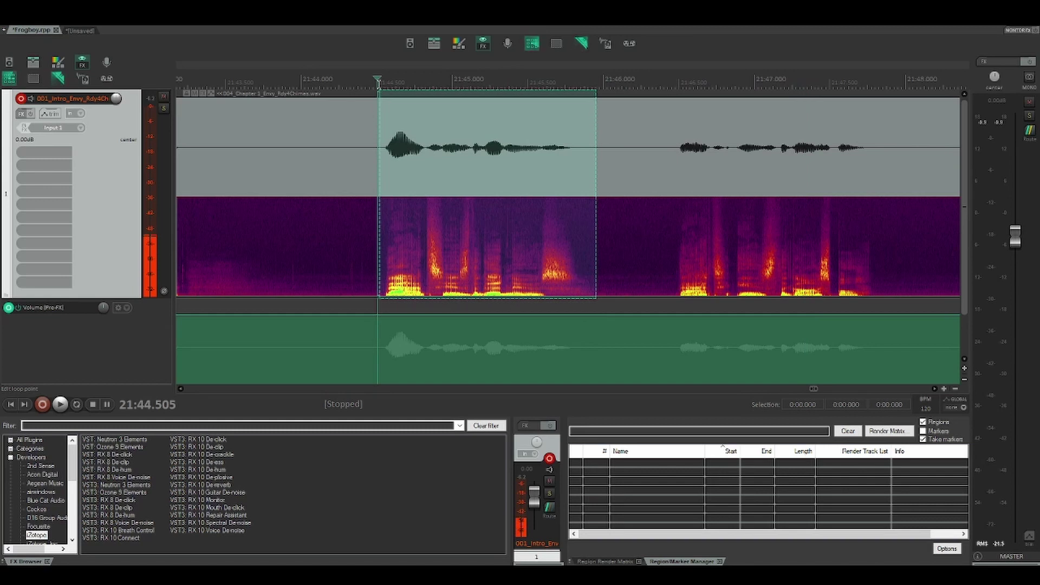
left_click_drag(378, 83, 380, 83)
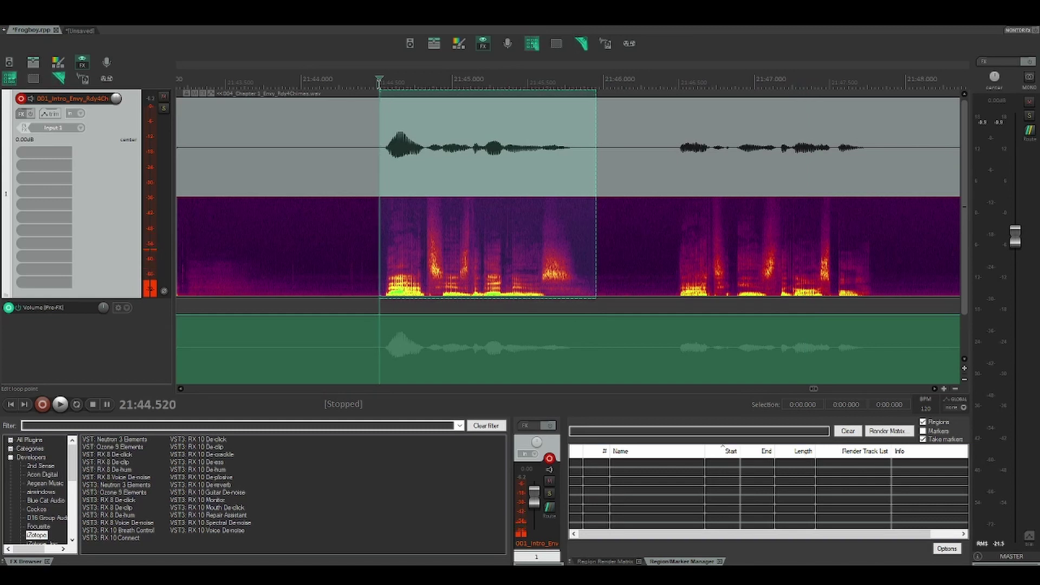
key("ctrl+v")
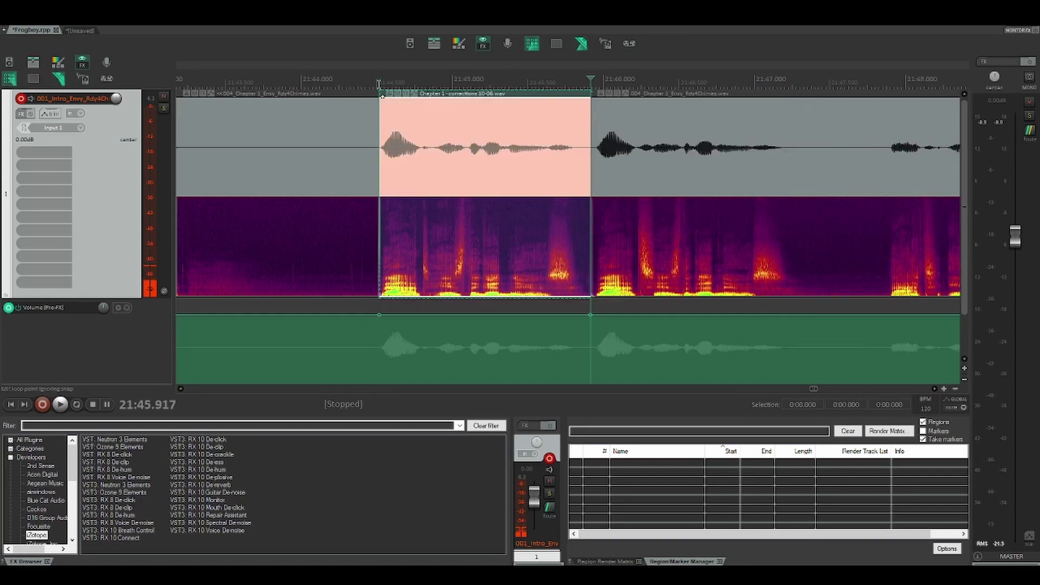
Step: Play the chapter from about 21:44.469 across the inserted correction to check the edit
left_click(372, 83)
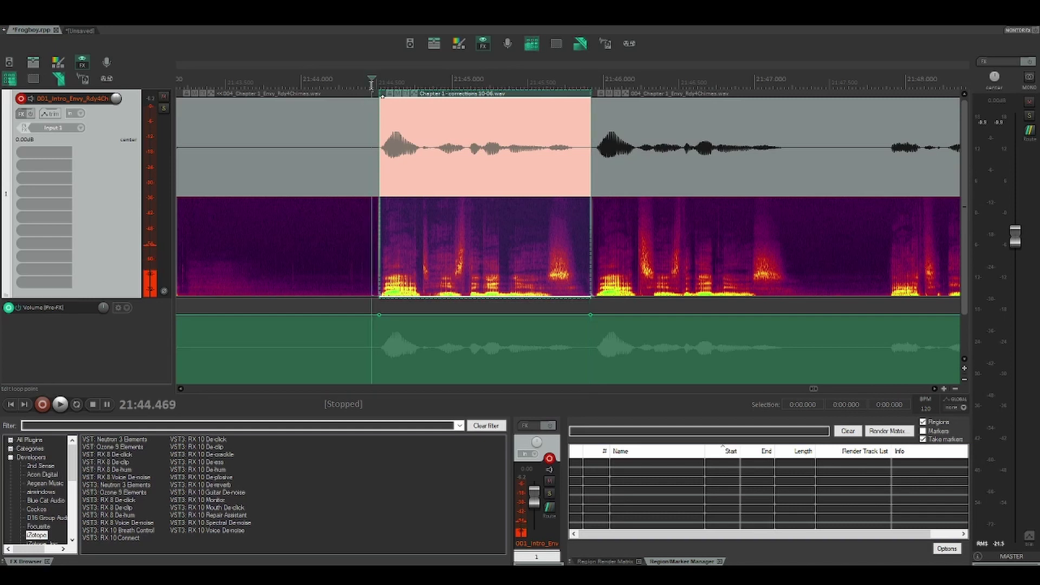
key("space")
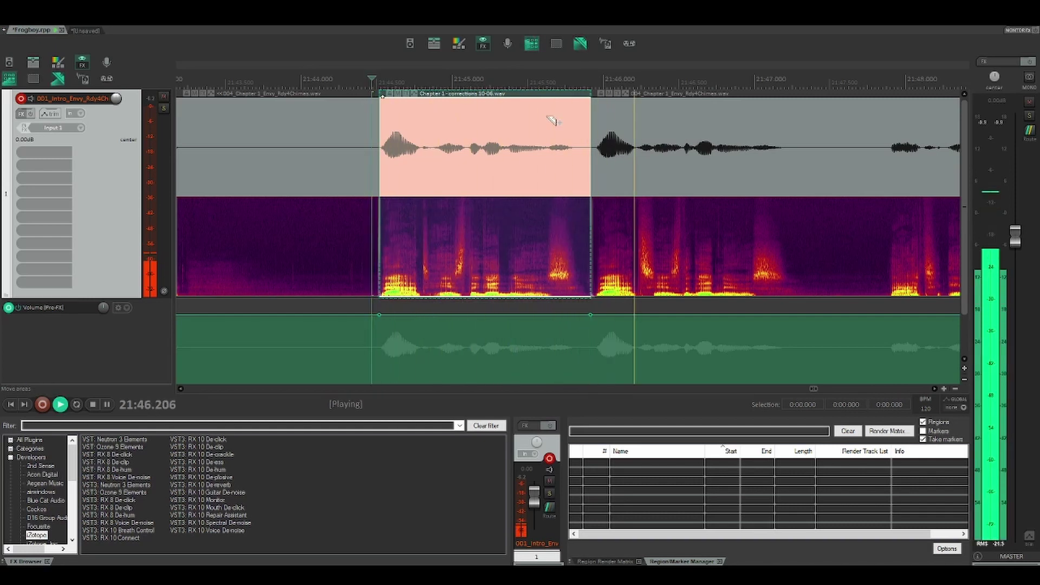
key("space")
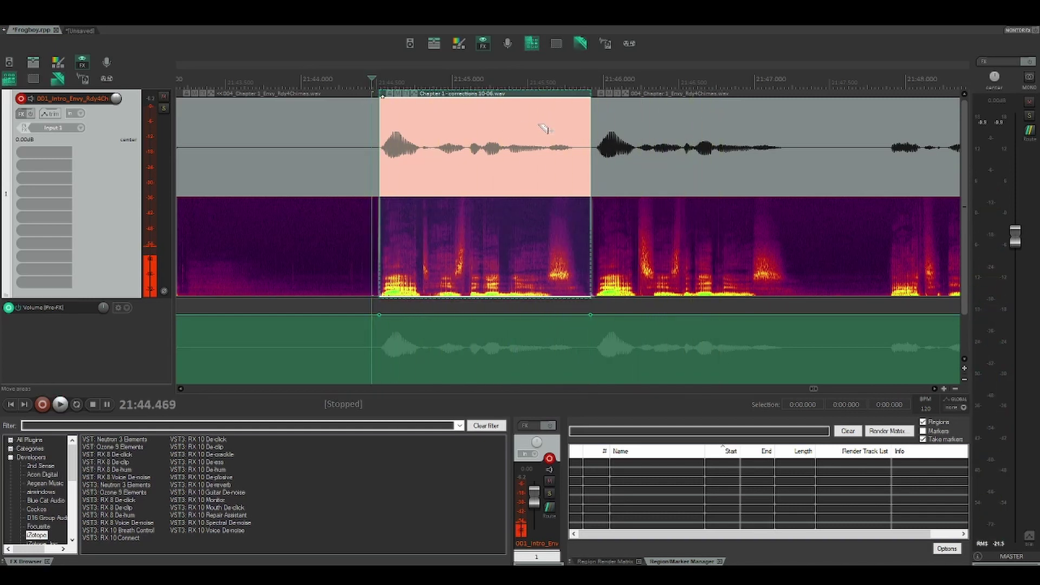
Step: Remove the inserted correction from the chapter recording and clear the razor area over the faulty phrase
key("Delete")
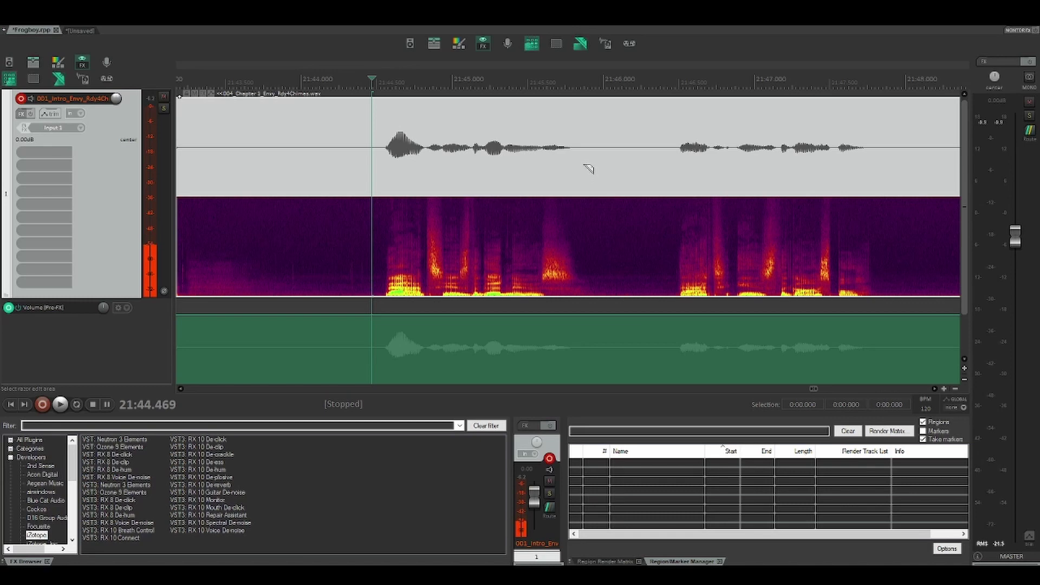
left_click_drag(582, 165, 367, 201)
left_click(647, 178)
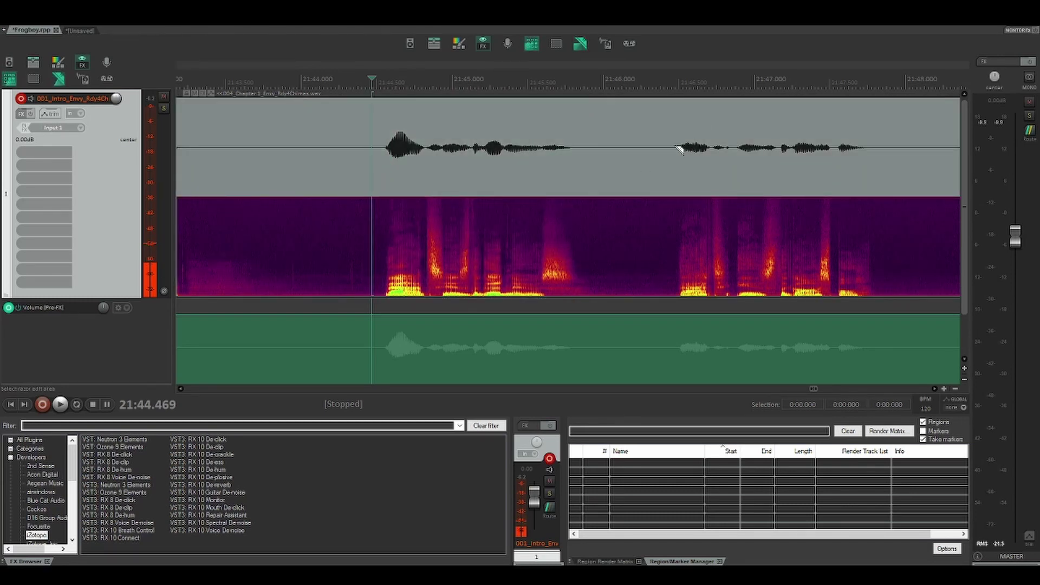